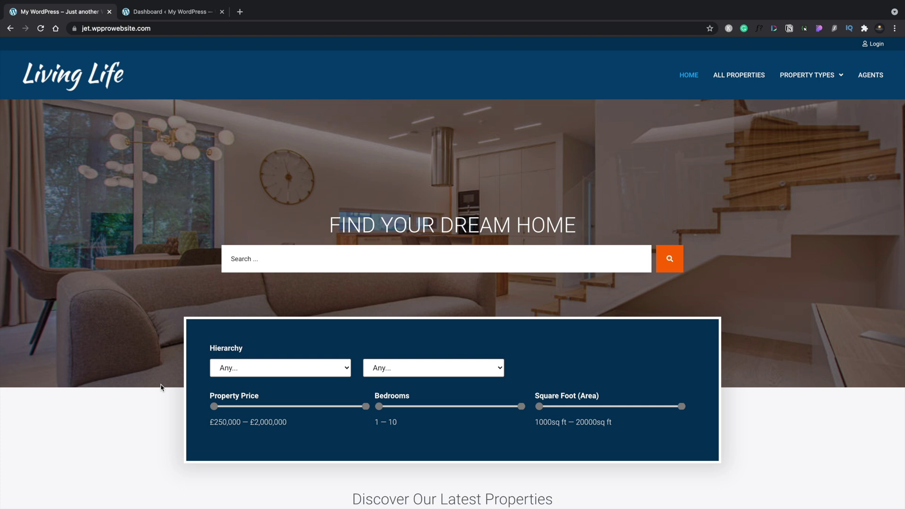
Browse the homepage property listings, then move to the WordPress admin Dashboard tab
scroll(161, 387, "down", 9)
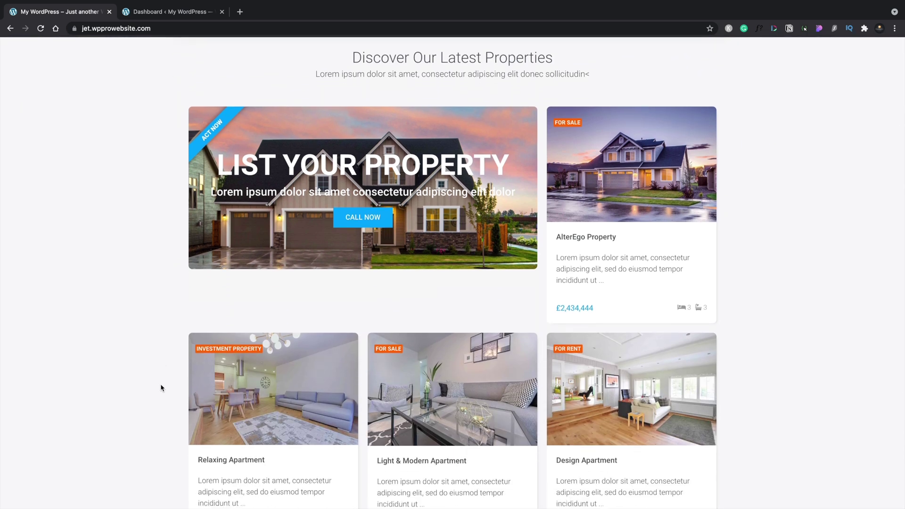
scroll(161, 388, "down", 3)
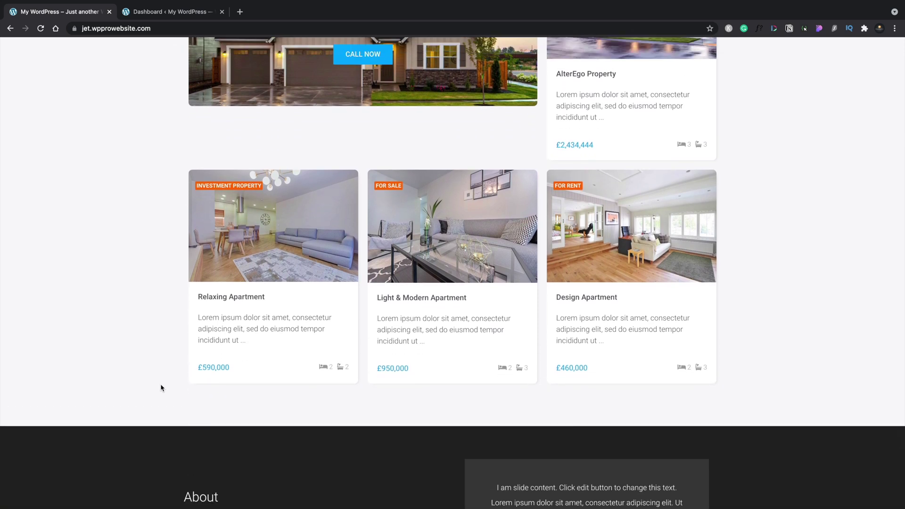
scroll(160, 387, "down", 1)
scroll(160, 388, "up", 1)
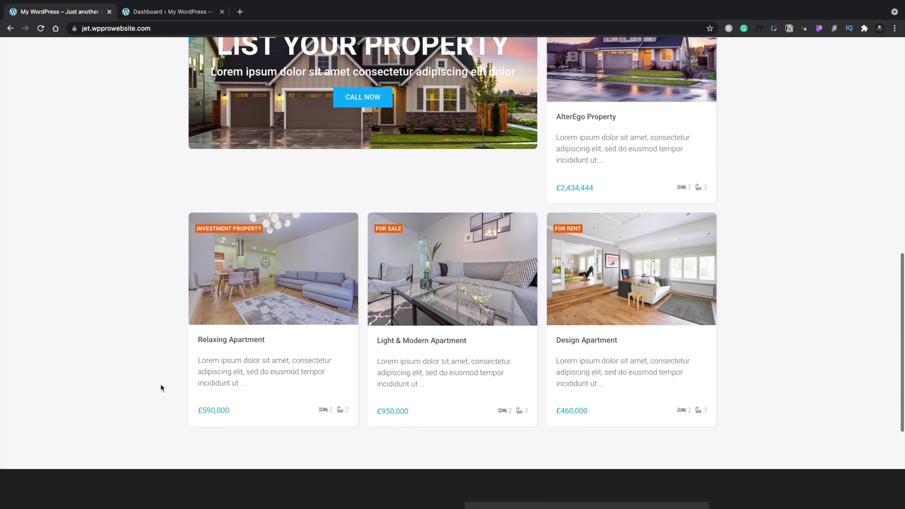
scroll(161, 387, "down", 2)
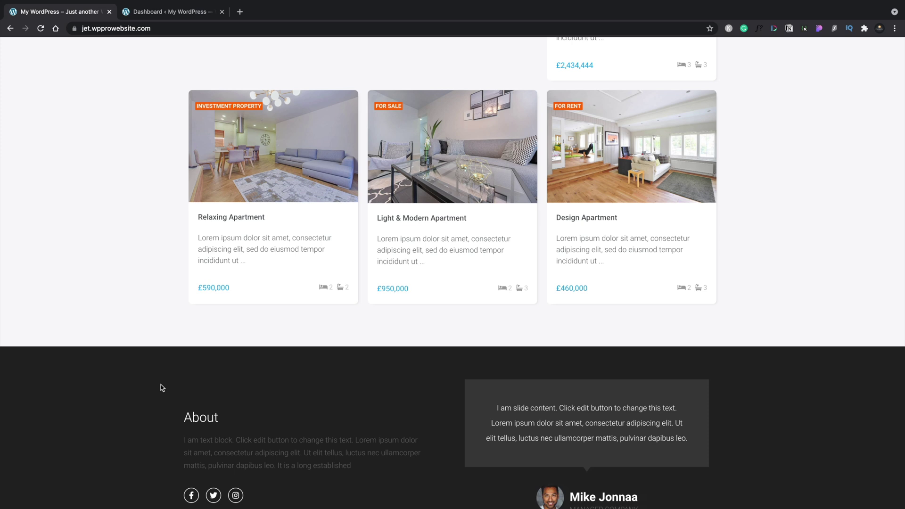
scroll(160, 385, "up", 1)
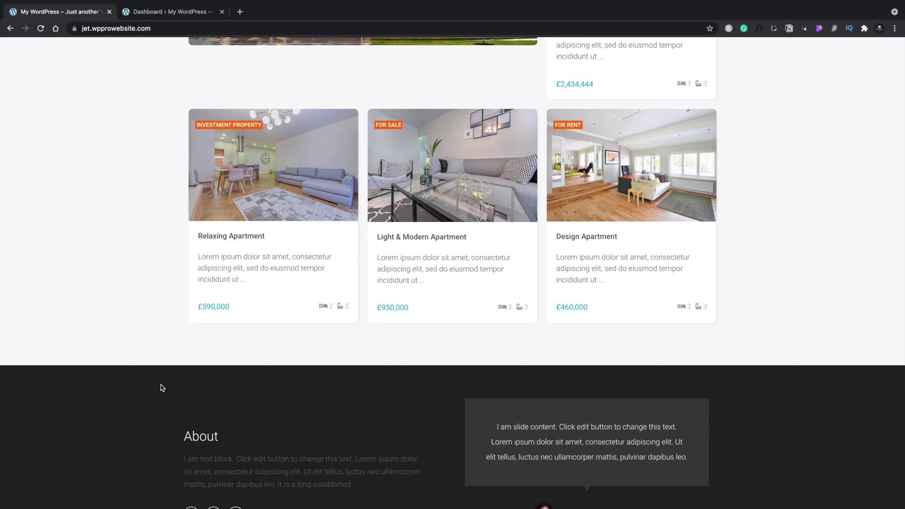
key("ctrl+Tab")
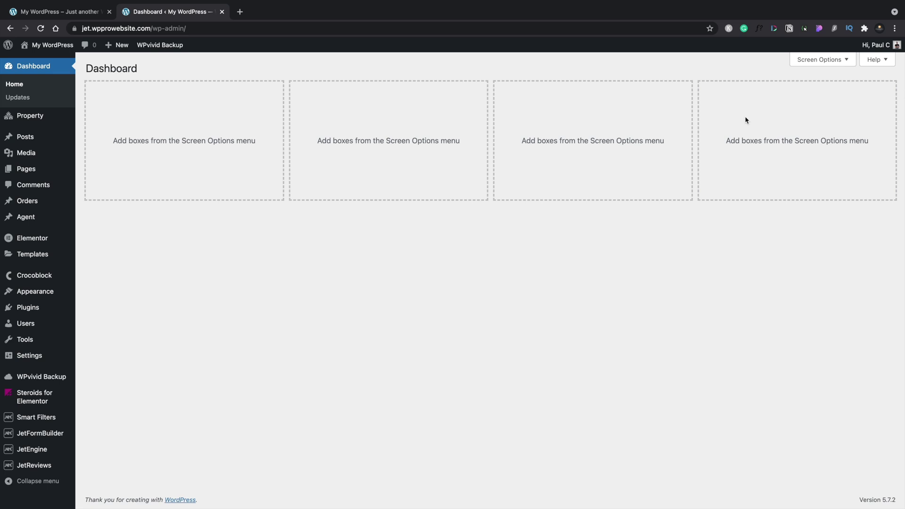
Open the Property post type from JetEngine Post Types and bring up its meta fields list
mouse_move(41, 452)
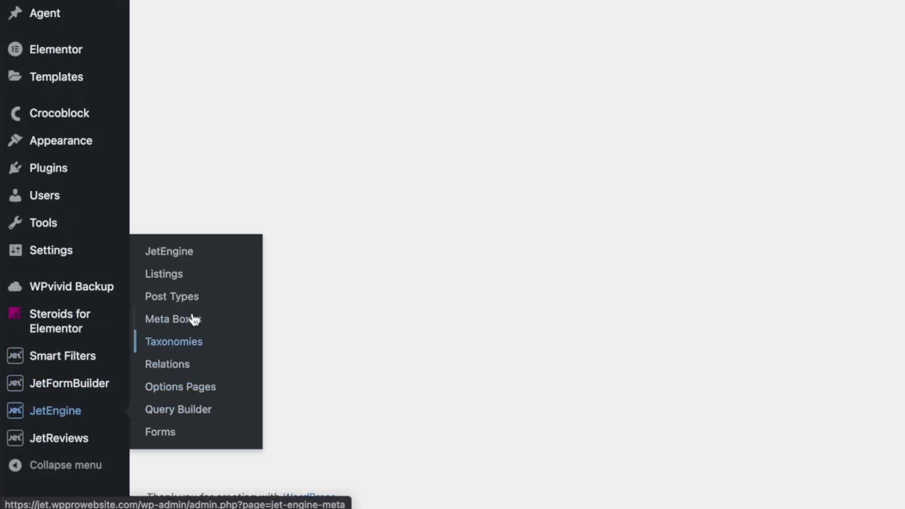
left_click(191, 297)
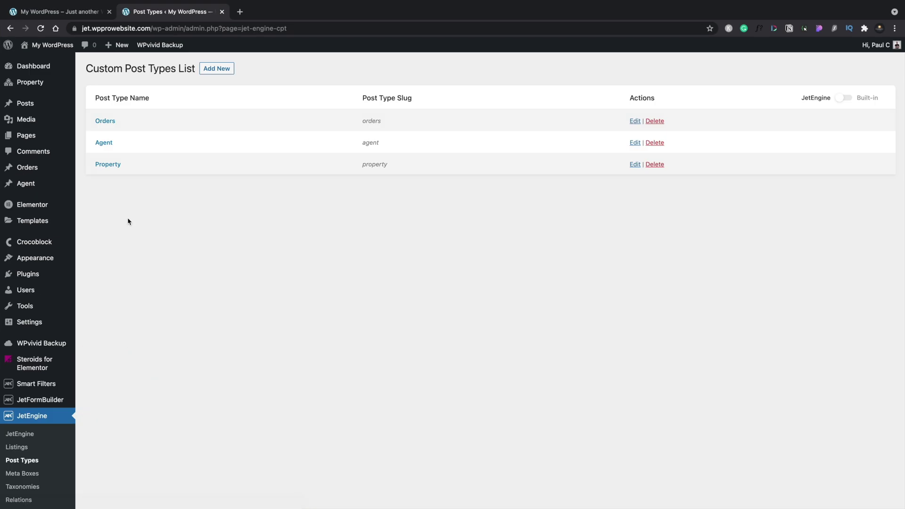
left_click(54, 146)
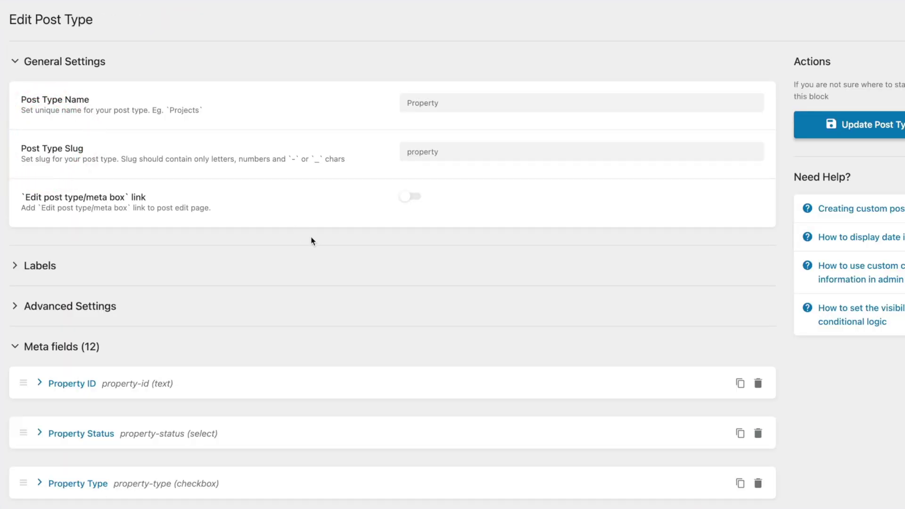
scroll(315, 241, "down", 3)
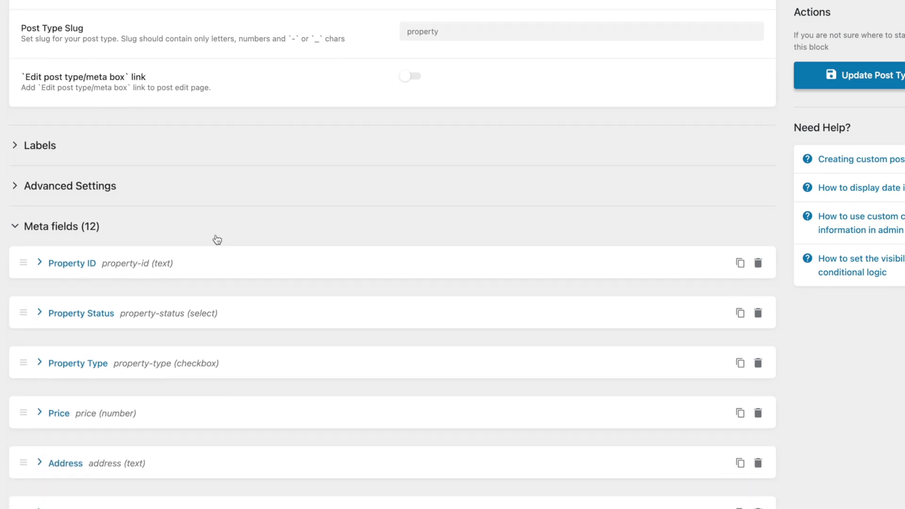
scroll(119, 188, "down", 1)
left_click(88, 188)
left_click(68, 238)
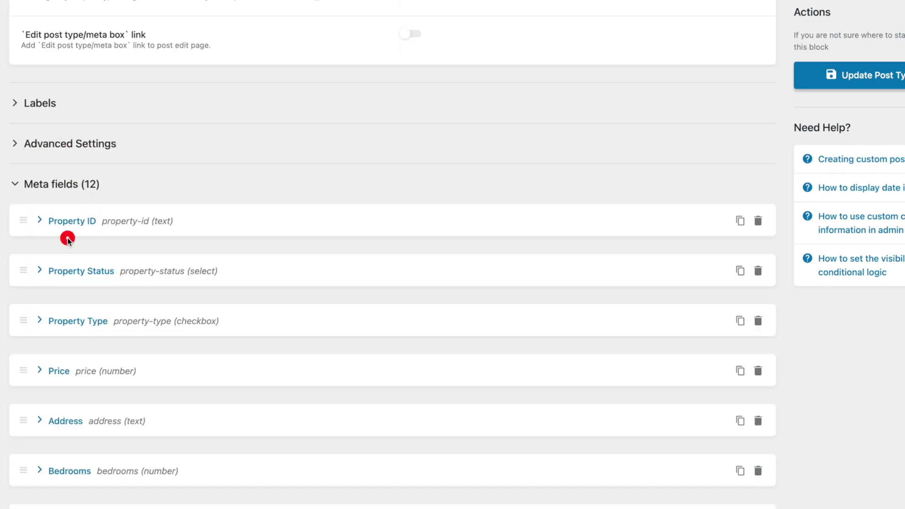
scroll(157, 313, "down", 8)
Add a new Property meta field labelled Featured with ID featured
left_click(56, 465)
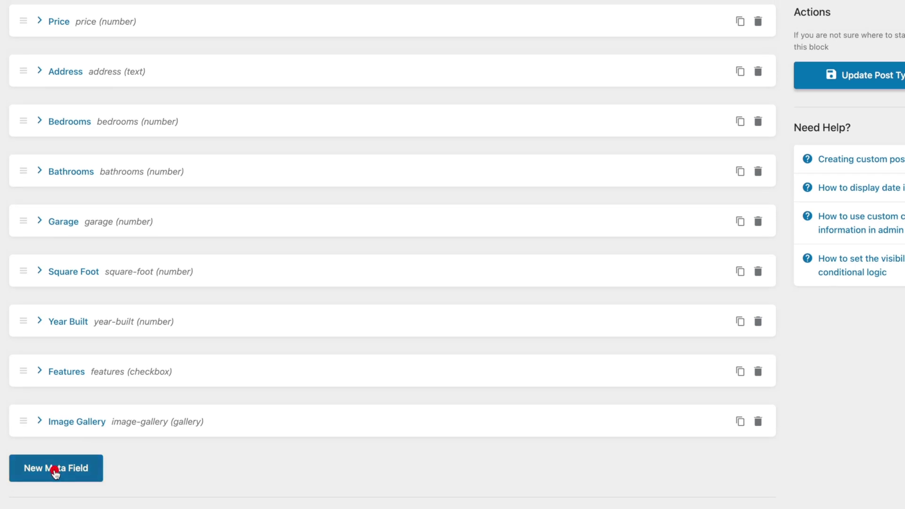
scroll(302, 471, "down", 5)
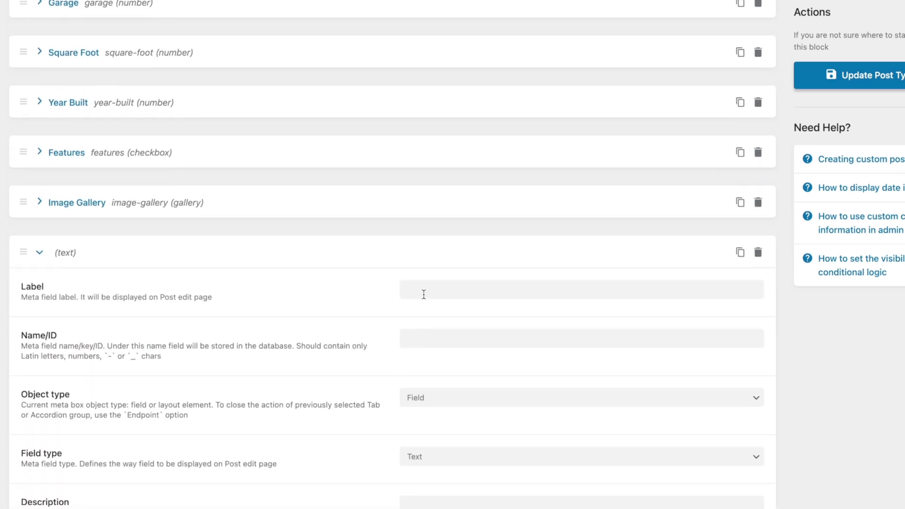
left_click(424, 294)
type("Featured")
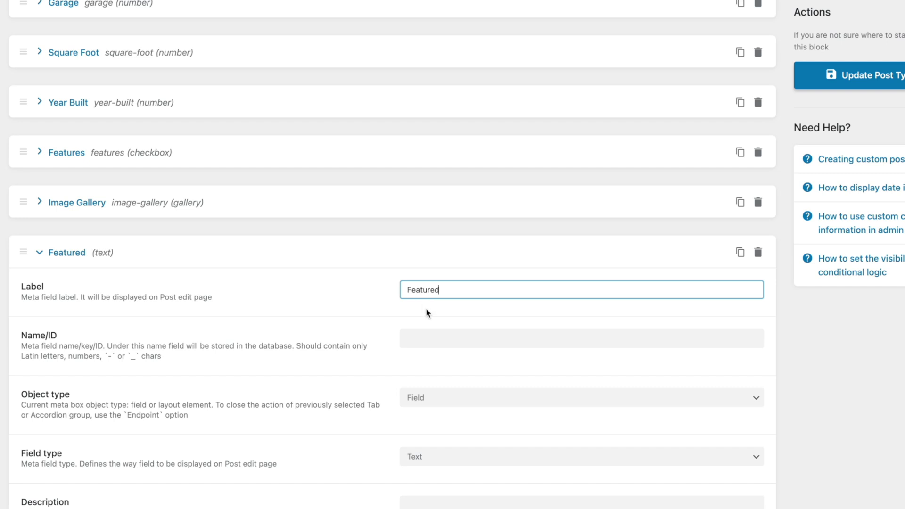
left_click(437, 340)
scroll(437, 345, "down", 4)
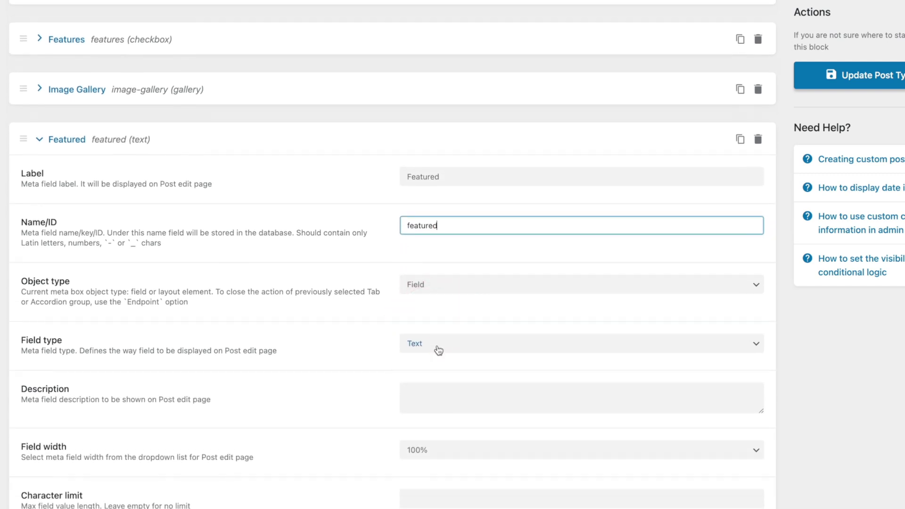
left_click(433, 271)
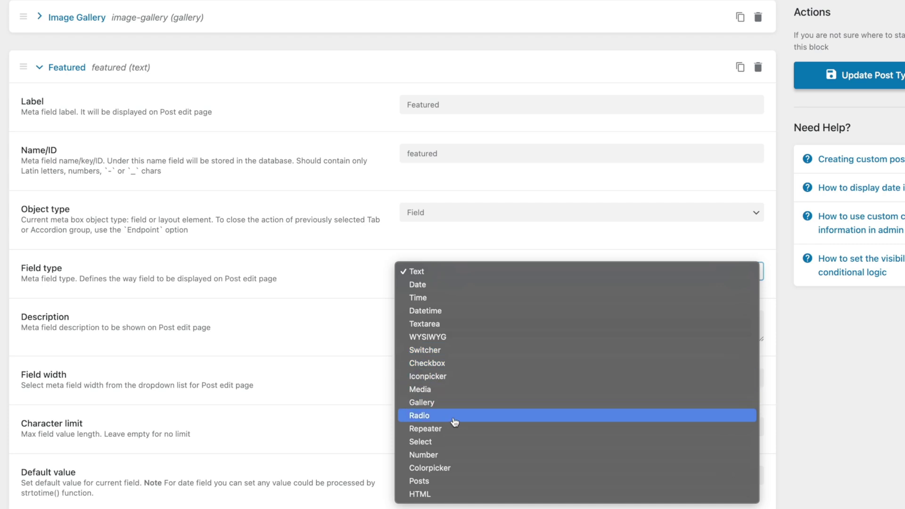
Set the Featured field's type to Checkbox
left_click(443, 363)
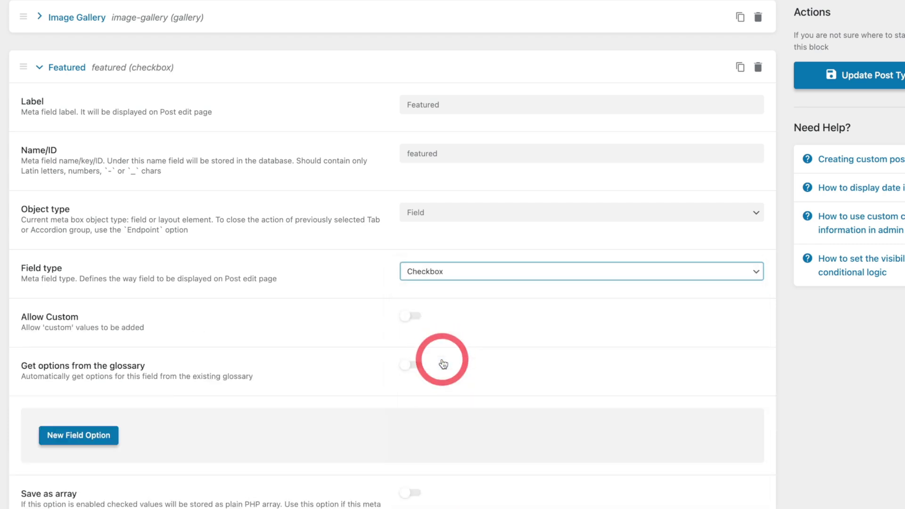
scroll(358, 388, "down", 2)
scroll(358, 388, "down", 2)
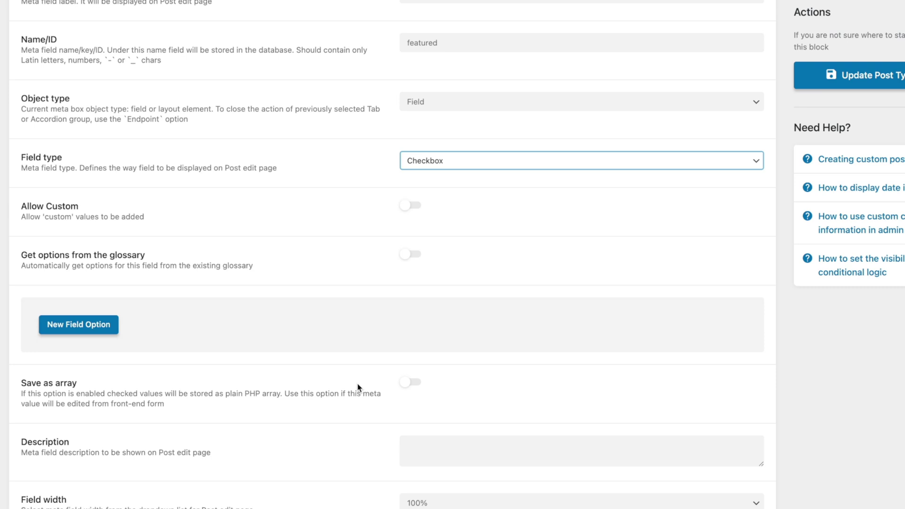
scroll(358, 388, "down", 1)
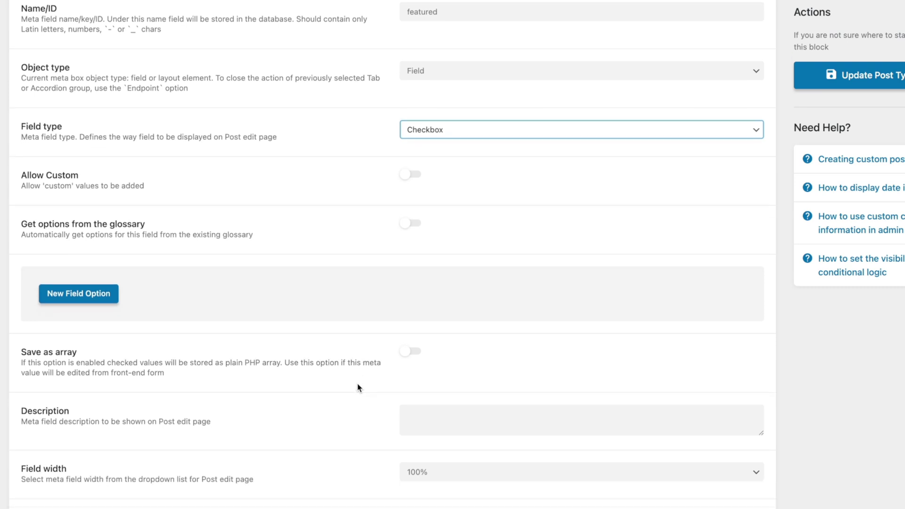
Add a checkbox option with value and label Yes, and update the Property post type
left_click(92, 296)
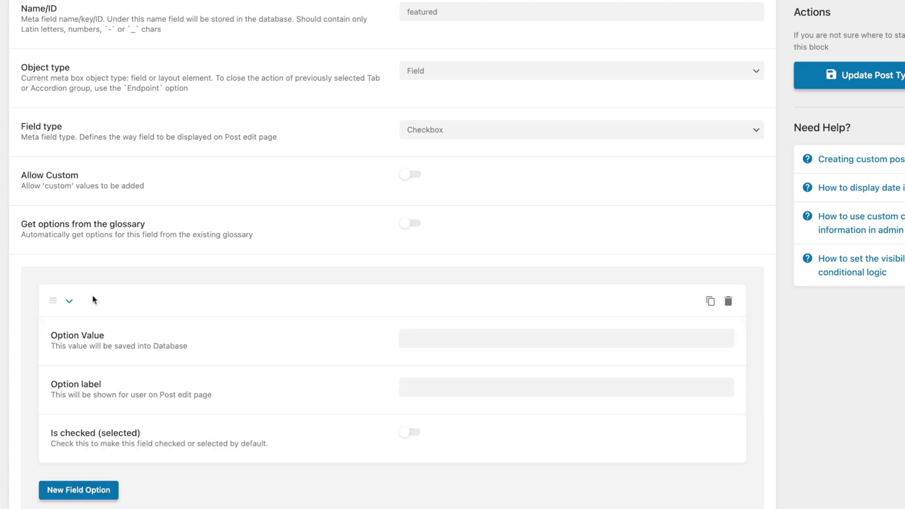
left_click(460, 344)
type("Yes")
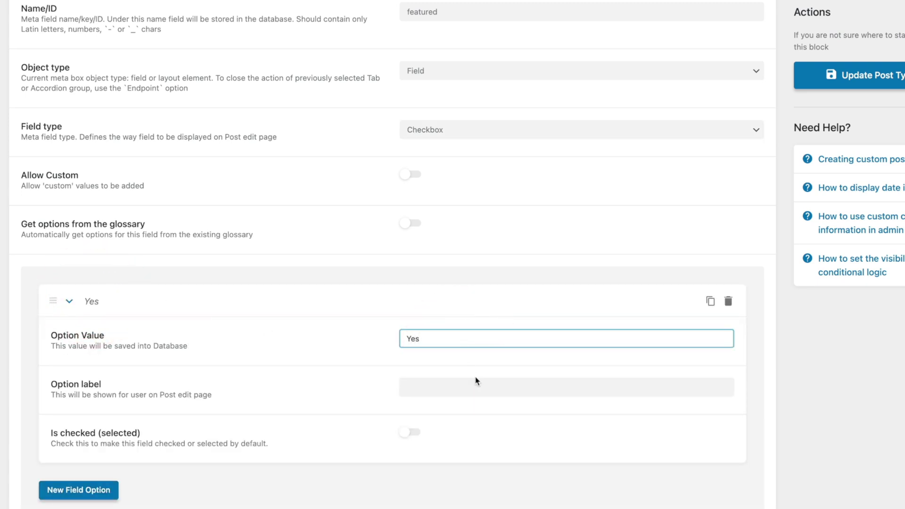
left_click(475, 381)
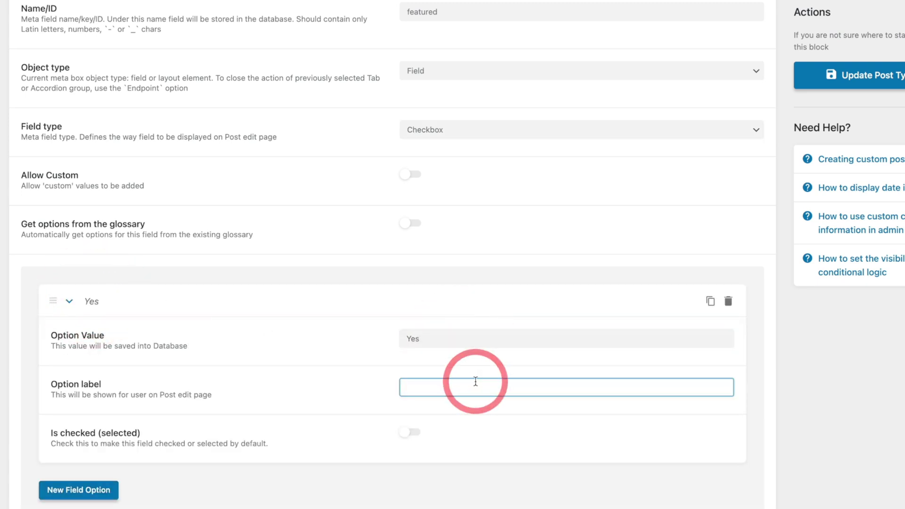
type("Ye")
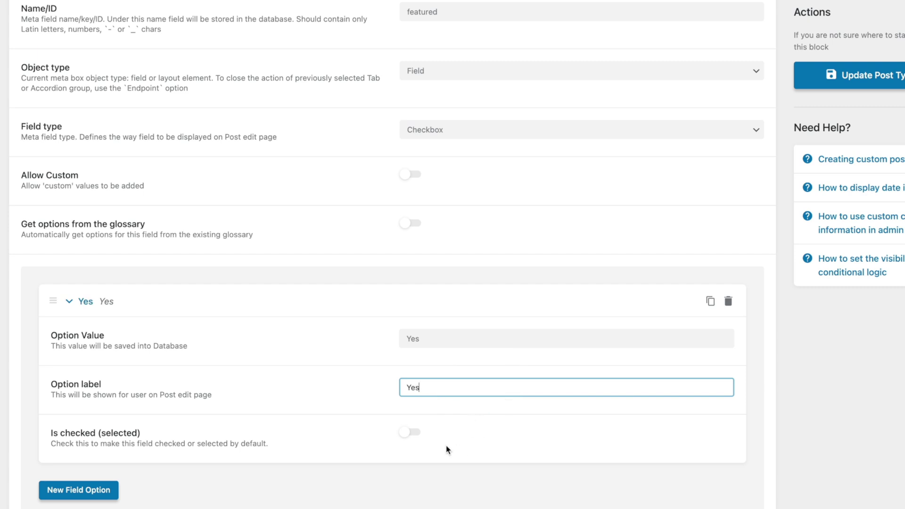
type("s")
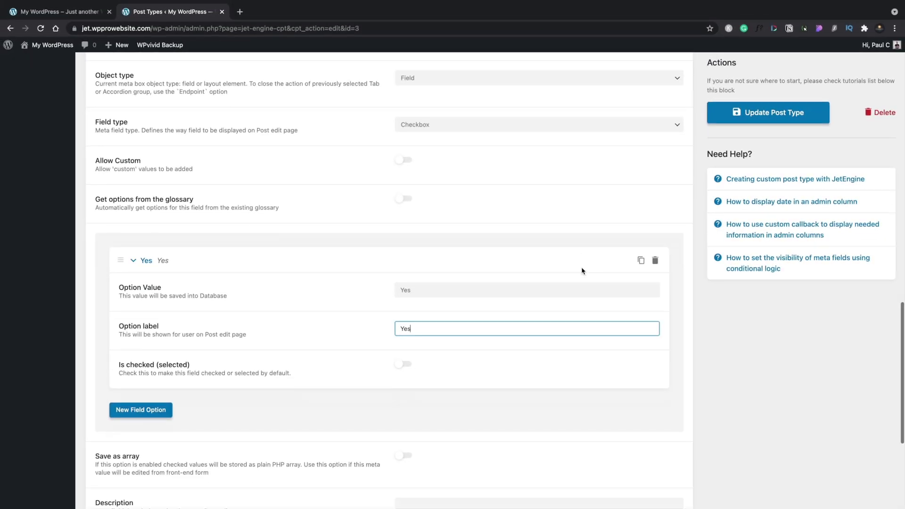
scroll(627, 255, "down", 2)
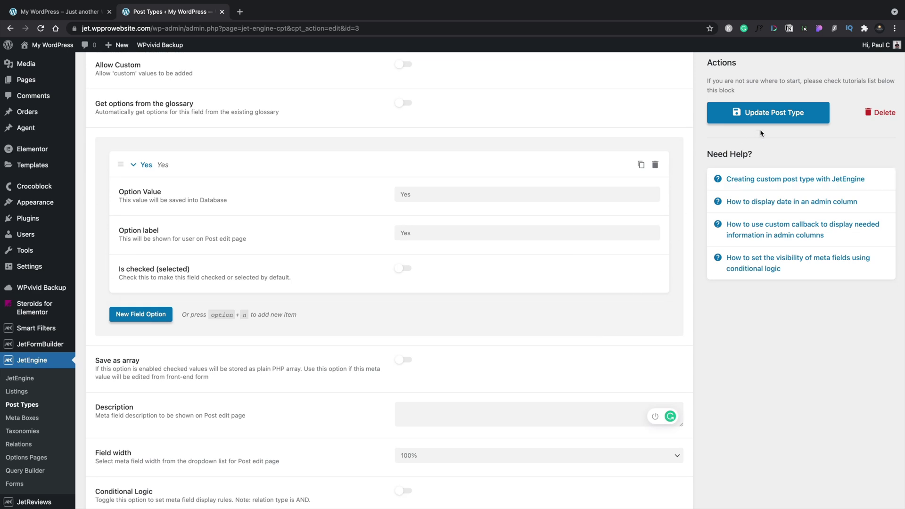
left_click(771, 114)
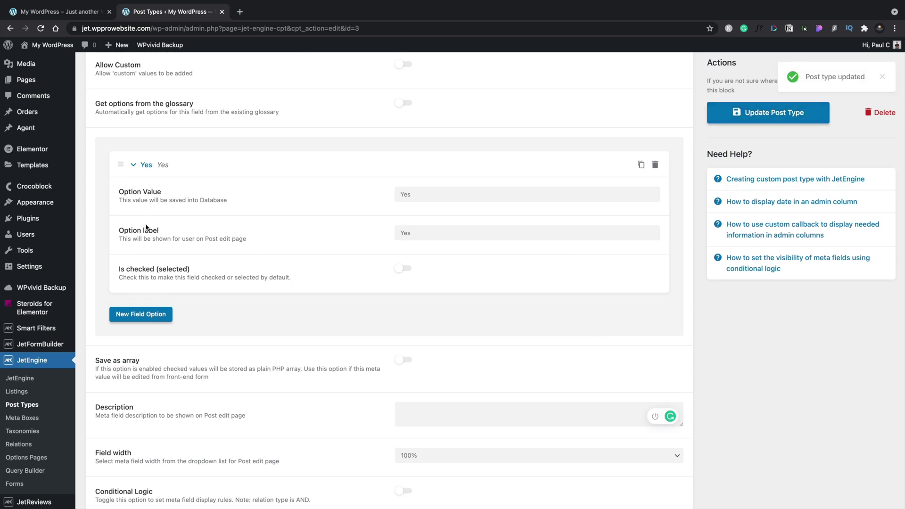
scroll(175, 329, "down", 5)
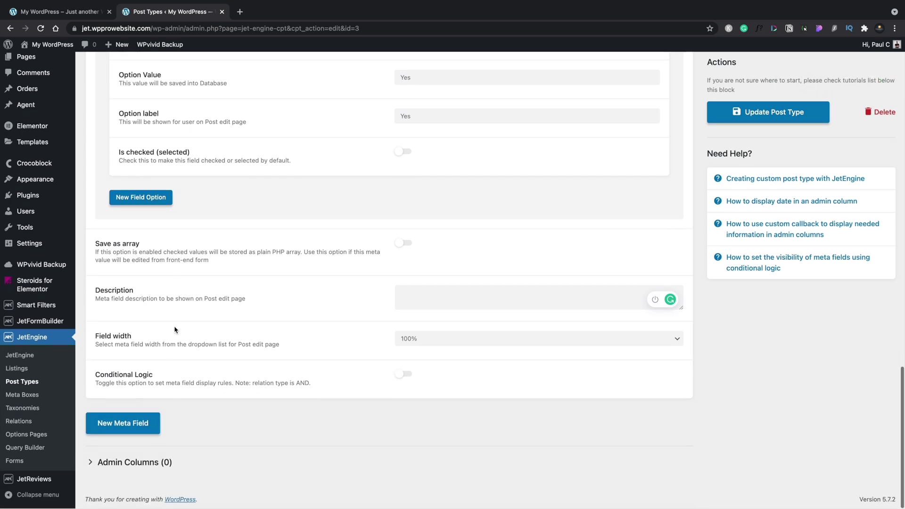
Tick Featured 'Yes' on Comfortable Apartment and update the property
scroll(52, 120, "up", 5)
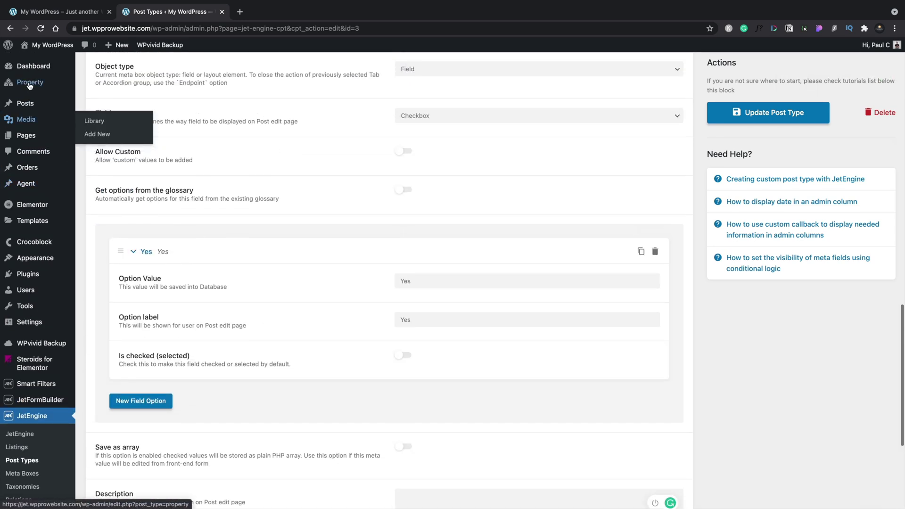
mouse_move(29, 83)
left_click(97, 84)
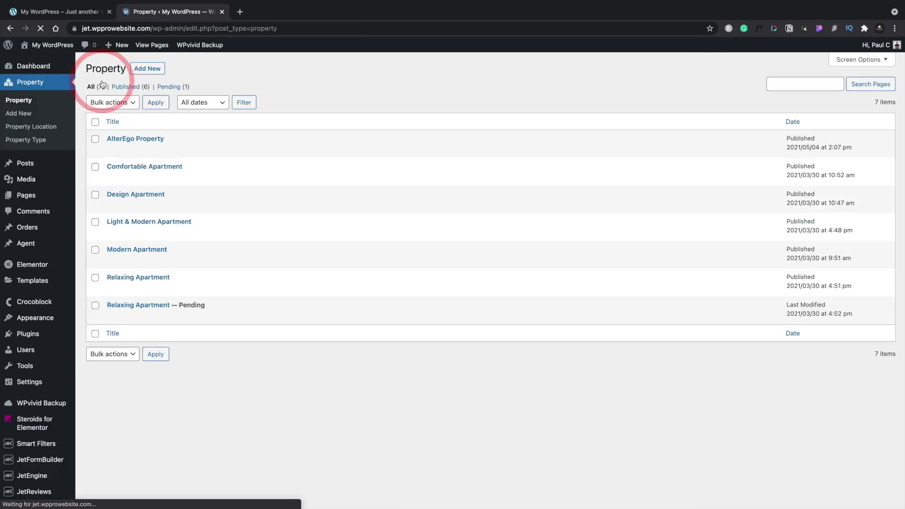
left_click(158, 169)
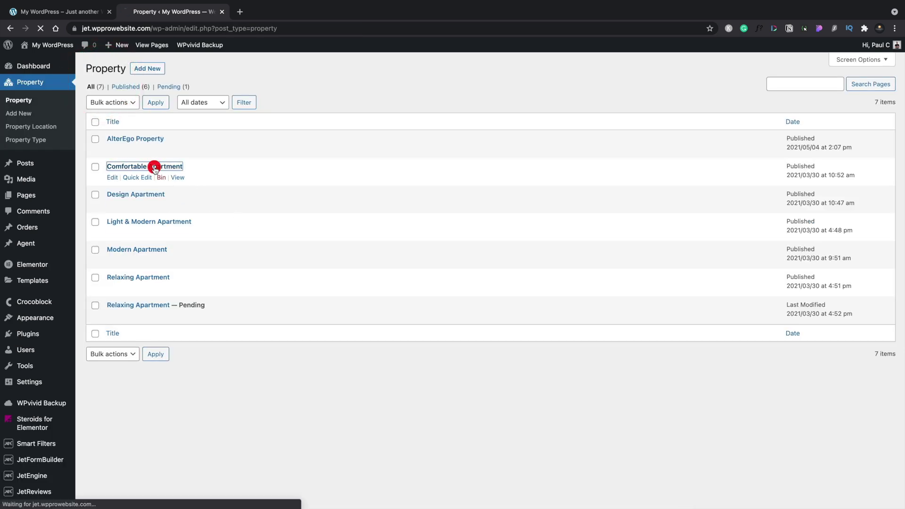
scroll(401, 418, "down", 6)
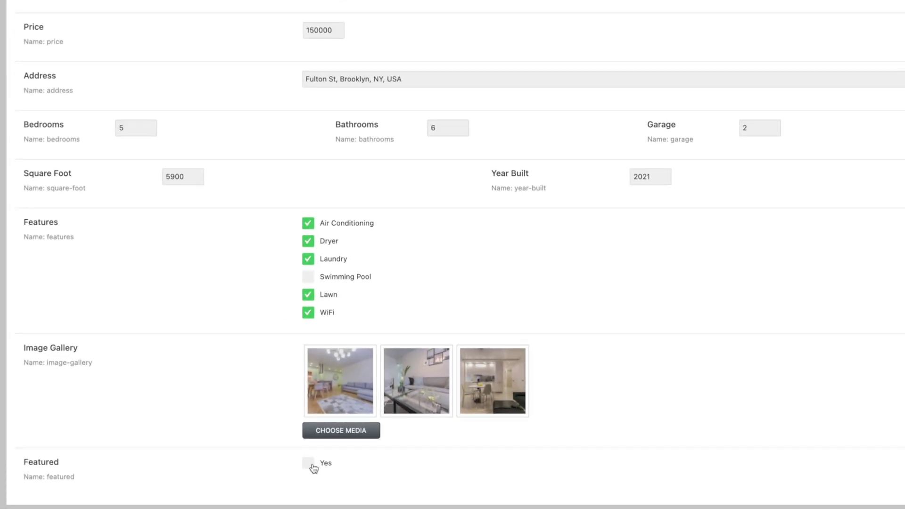
left_click(312, 466)
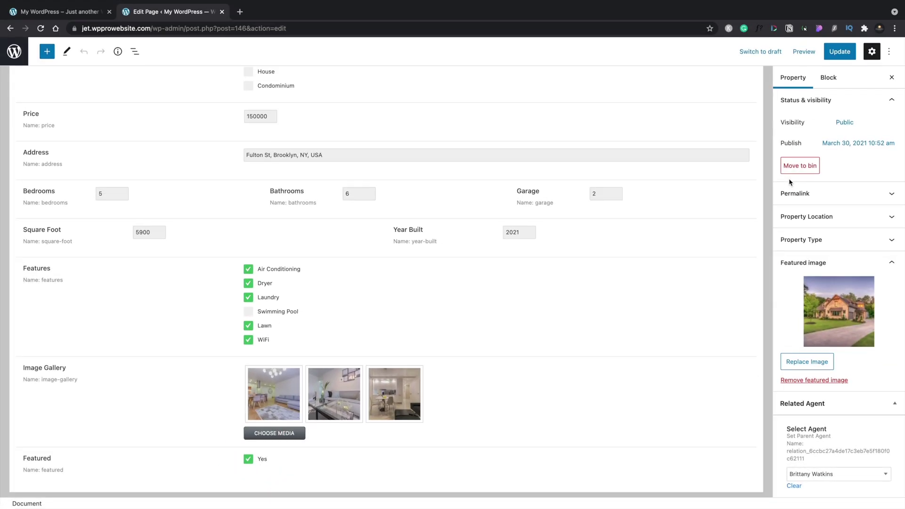
left_click(840, 51)
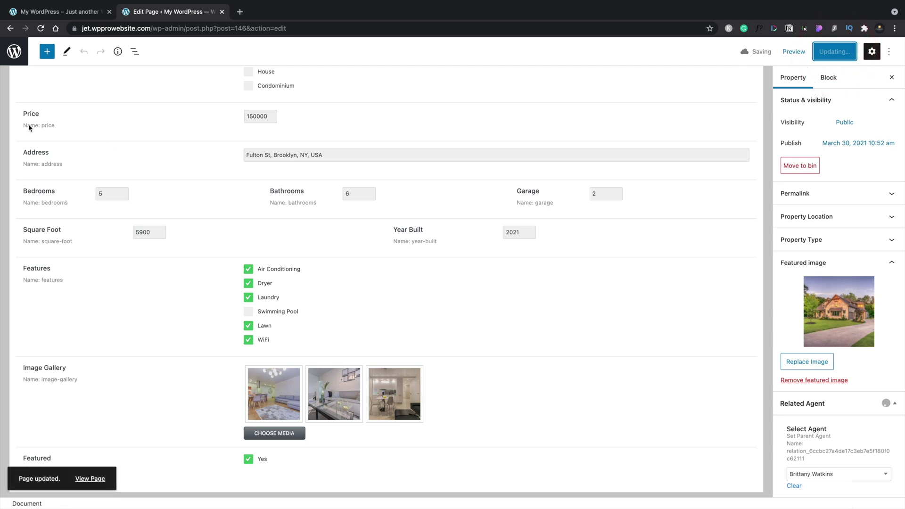
Tick Featured 'Yes' on Modern Apartment and update the property
left_click(14, 53)
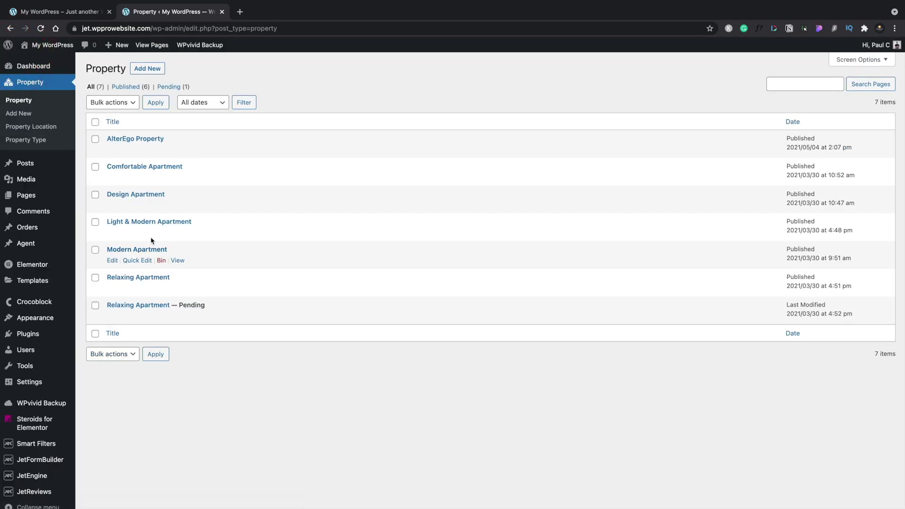
left_click(148, 249)
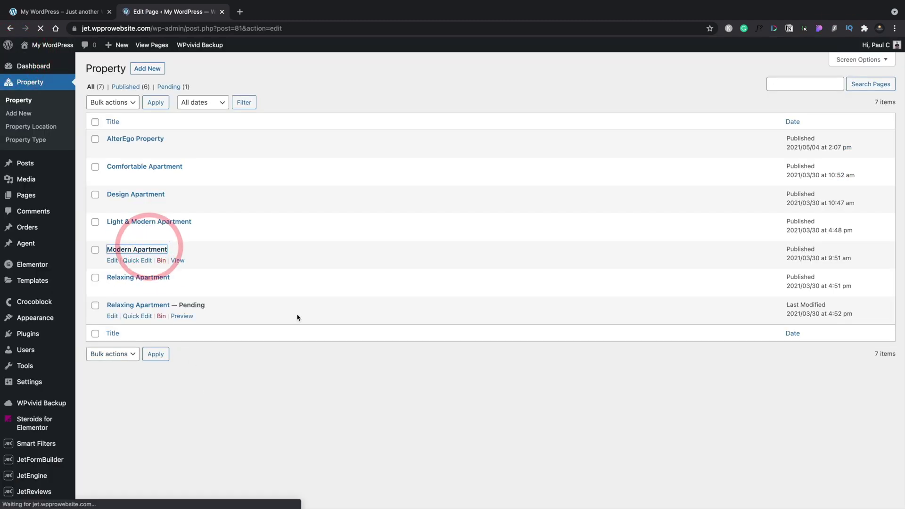
scroll(297, 315, "down", 10)
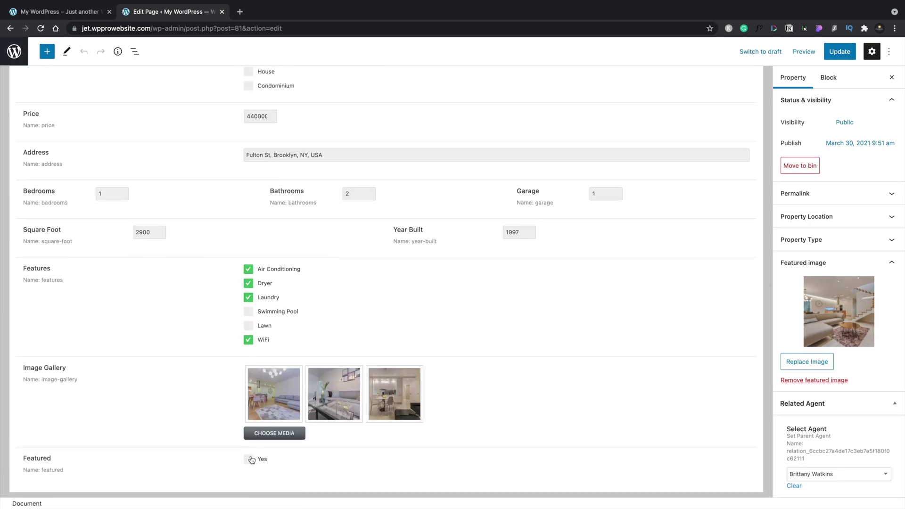
left_click(249, 458)
scroll(485, 362, "up", 6)
left_click(840, 51)
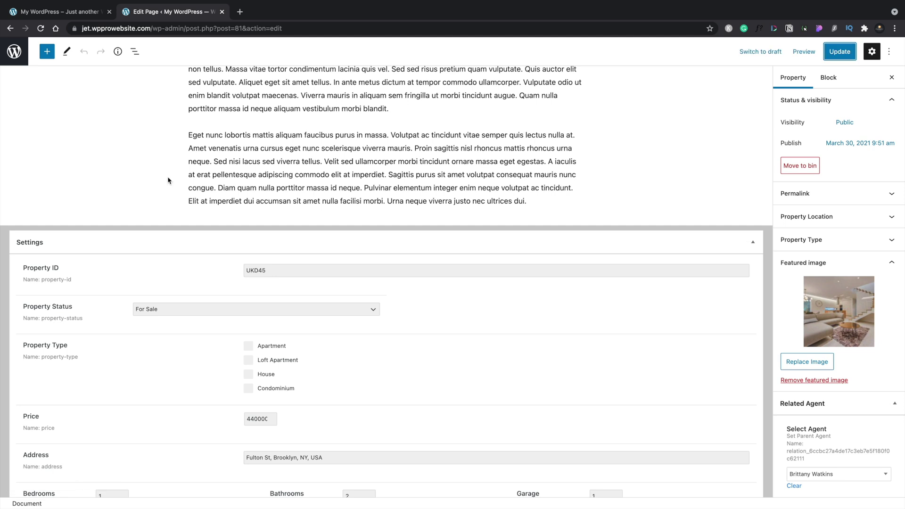
Go to Pages and edit the Homepage (Front Page) with Elementor
left_click(14, 51)
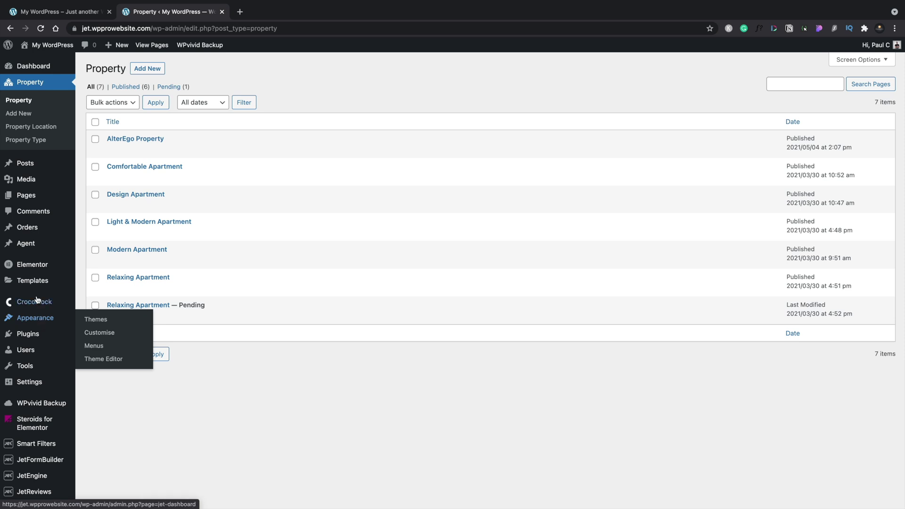
left_click(31, 195)
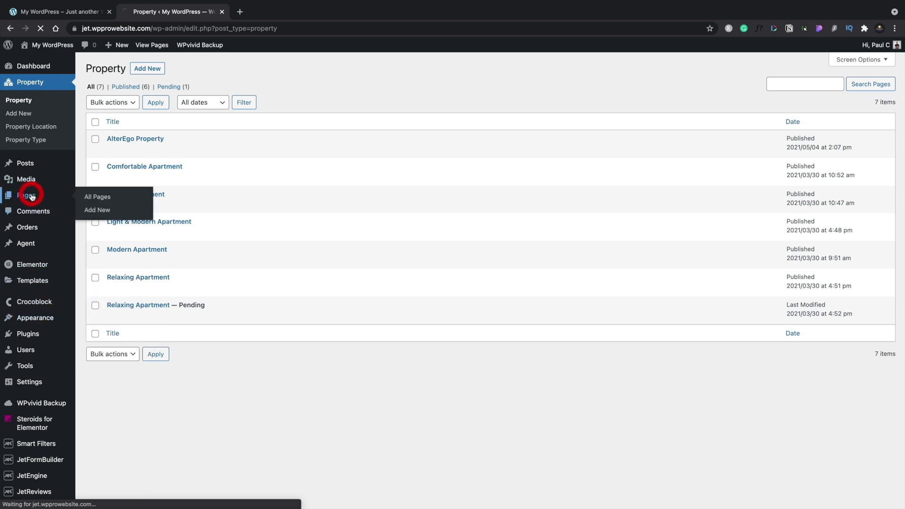
scroll(349, 283, "down", 1)
scroll(356, 303, "down", 2)
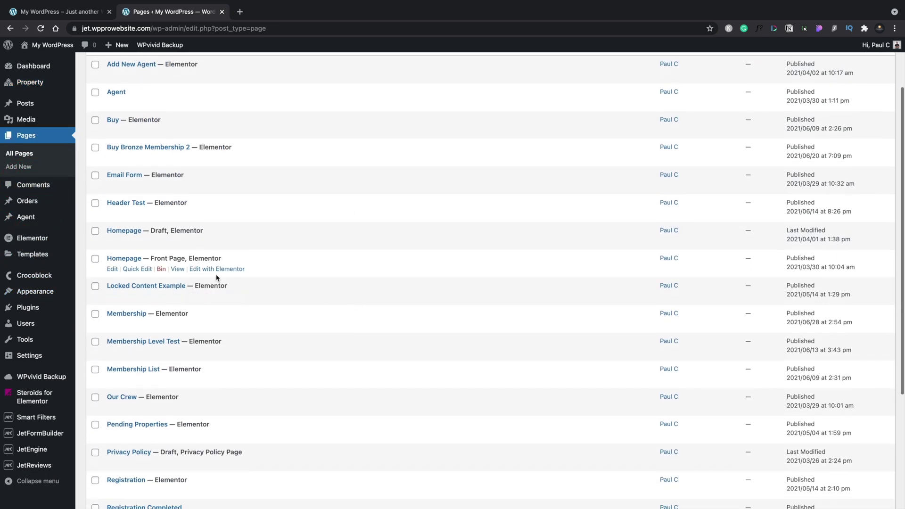
left_click(213, 271)
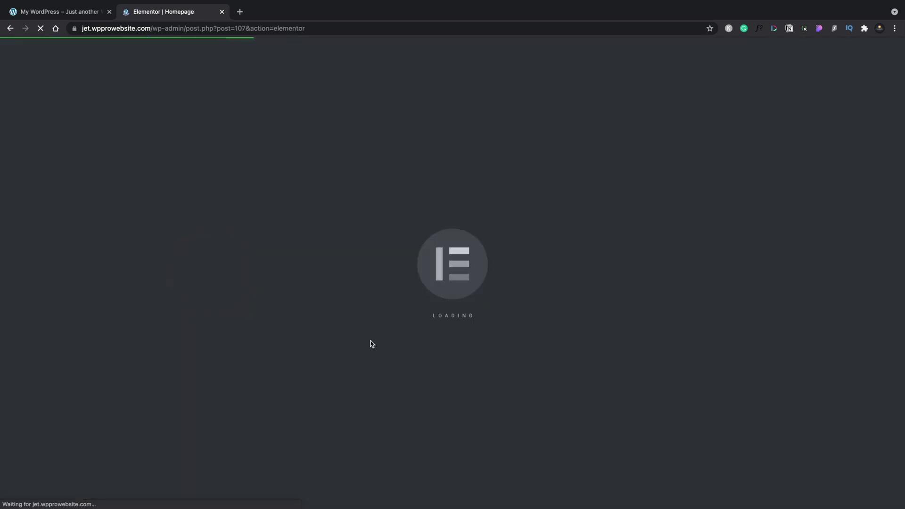
Add a single-column section below the property cards with a classic white background
scroll(372, 344, "down", 15)
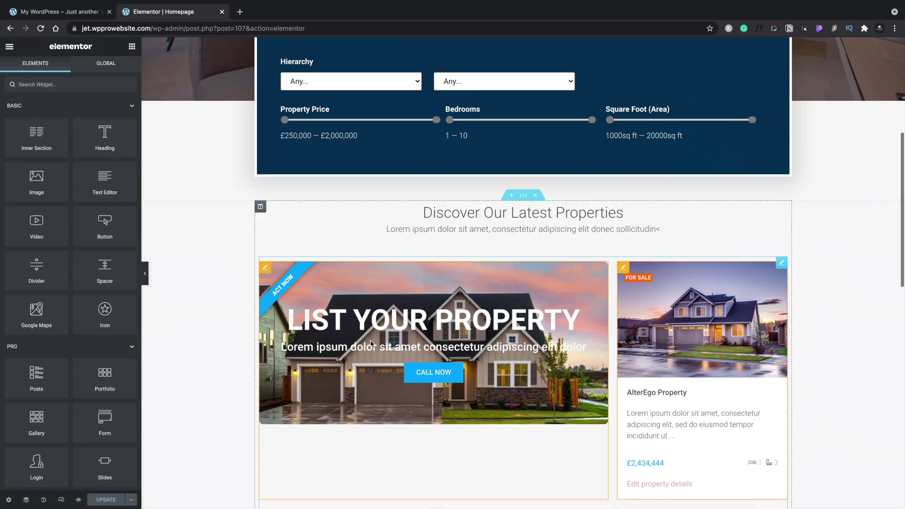
scroll(370, 345, "down", 1)
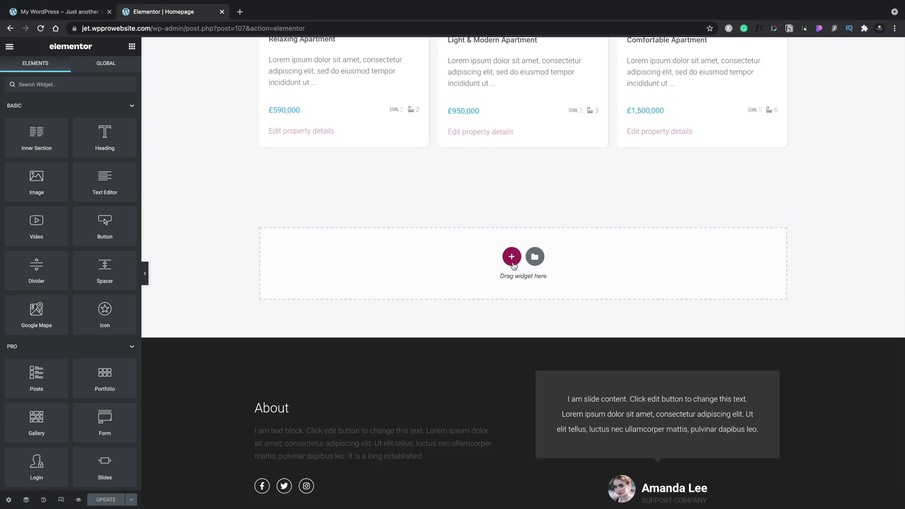
left_click(511, 258)
left_click(405, 281)
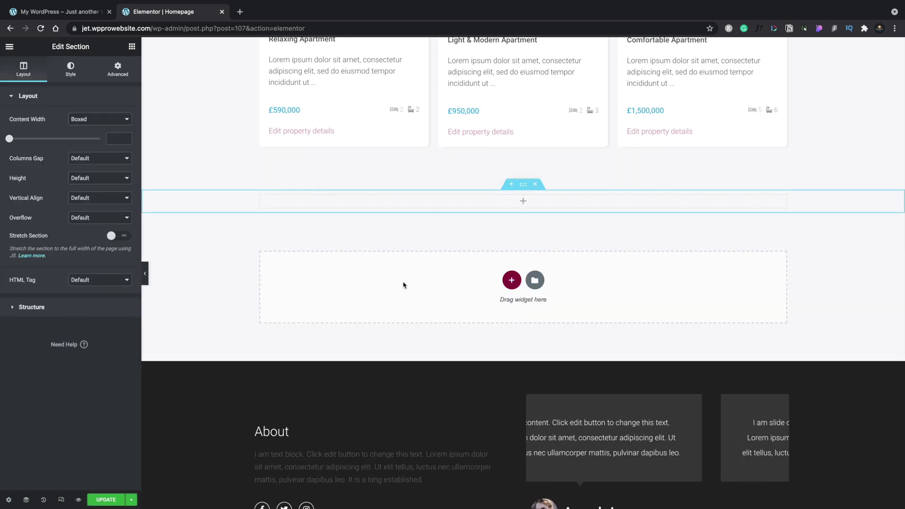
left_click(524, 186)
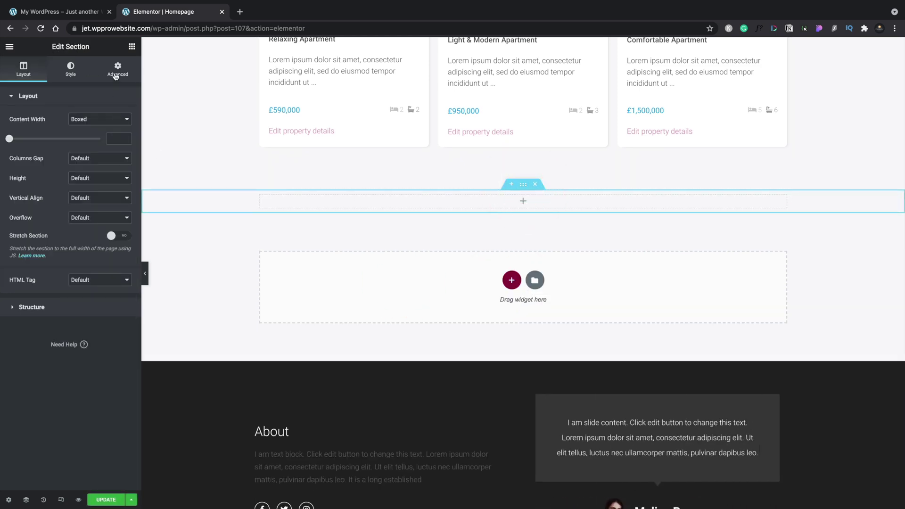
left_click(71, 67)
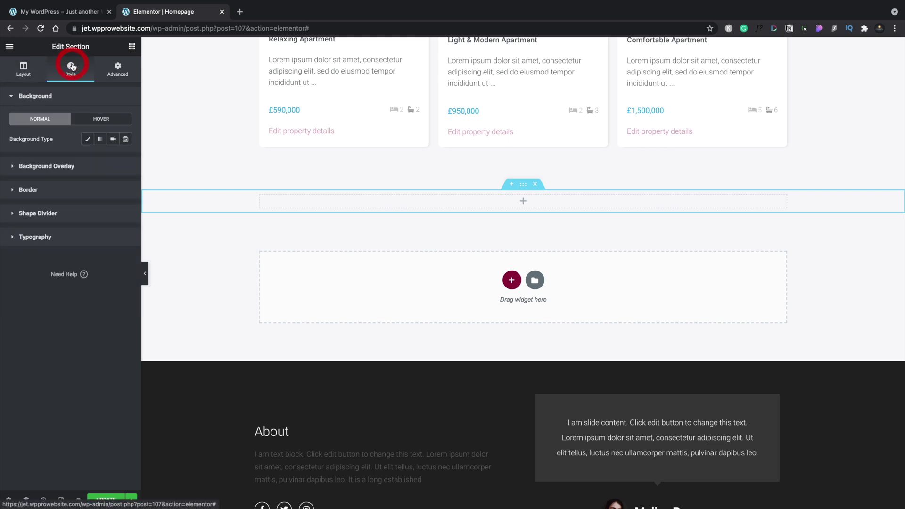
left_click(86, 139)
left_click(114, 159)
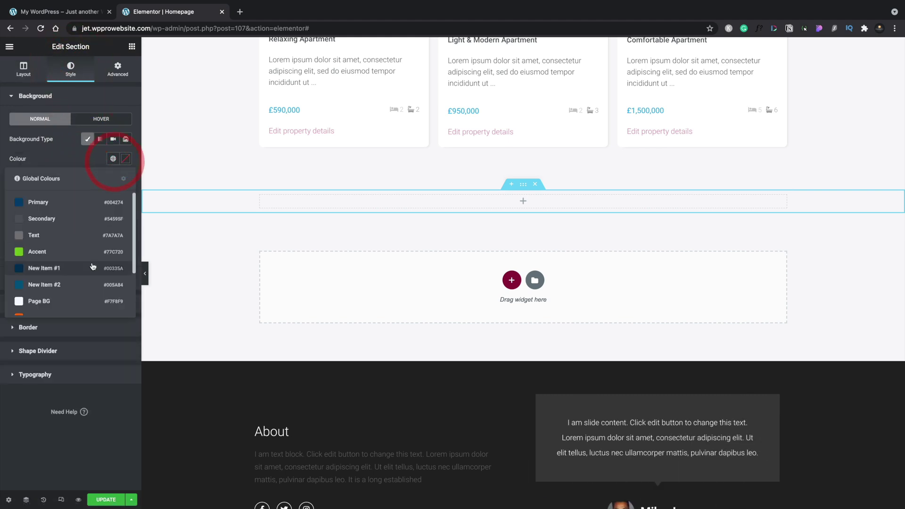
scroll(93, 264, "down", 2)
left_click(66, 285)
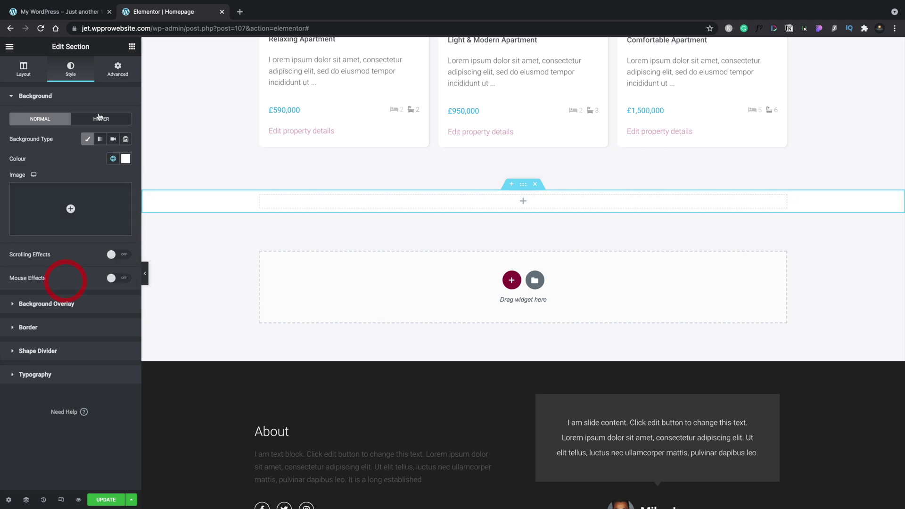
Give the section 30 px top and bottom padding
left_click(114, 75)
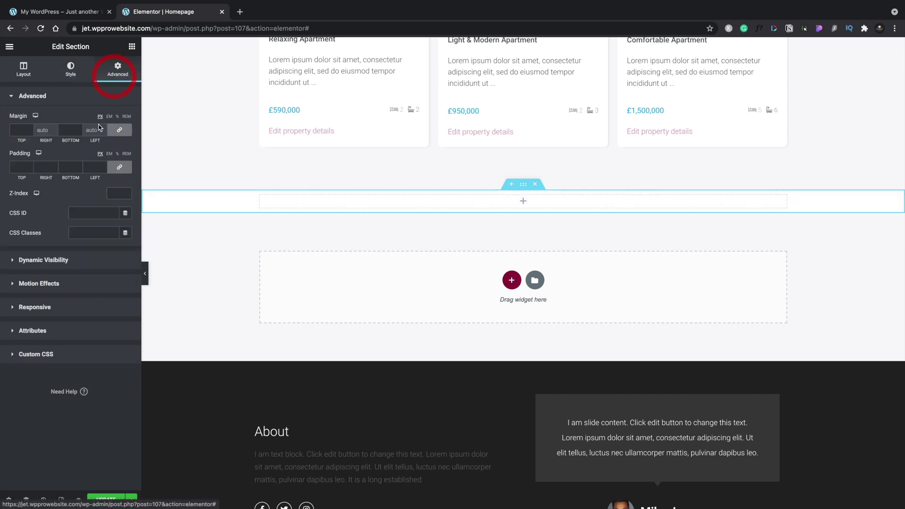
left_click(119, 168)
left_click(15, 167)
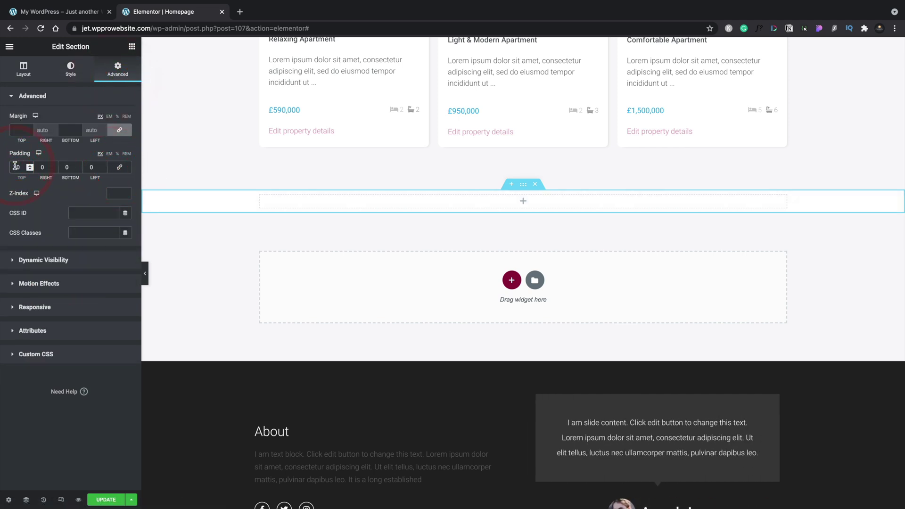
left_click(67, 168)
type("30")
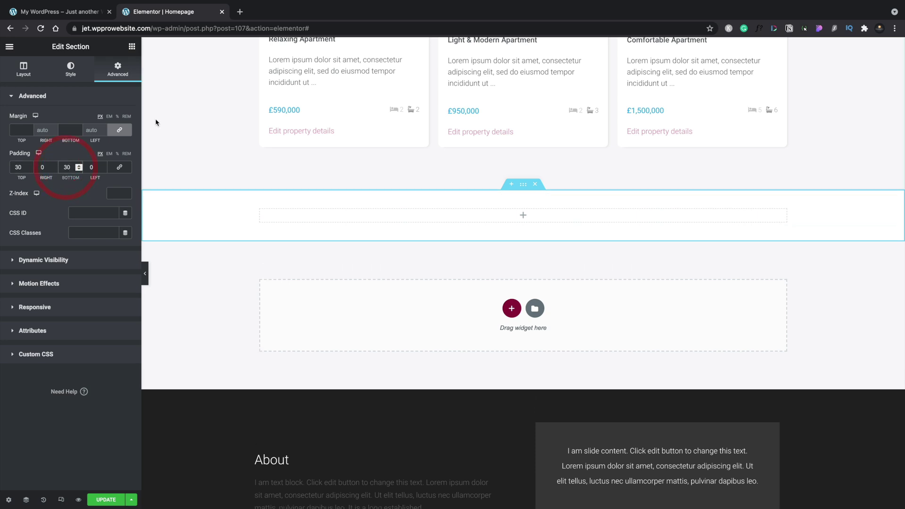
Place a Heading widget in the section and change its text to 'Featured'
left_click(132, 47)
left_click_drag(105, 137, 294, 219)
triple_click(82, 127)
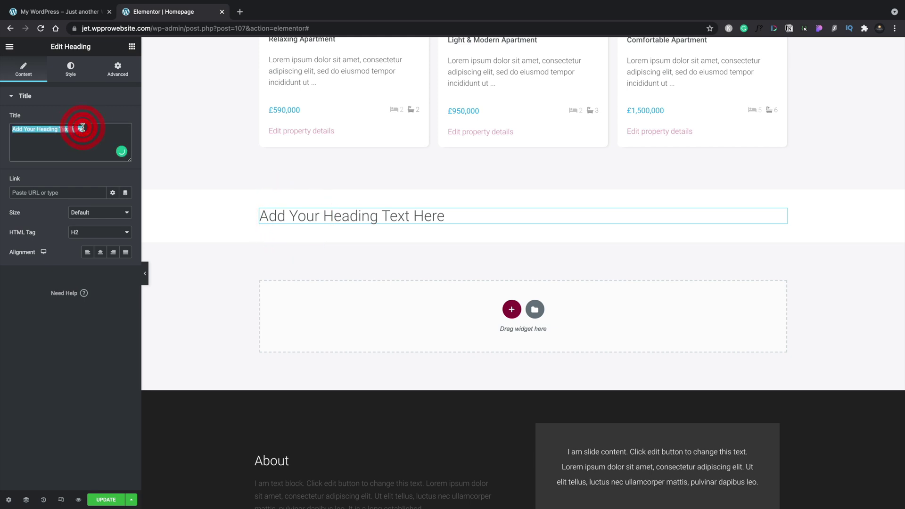
type("Featured Properties")
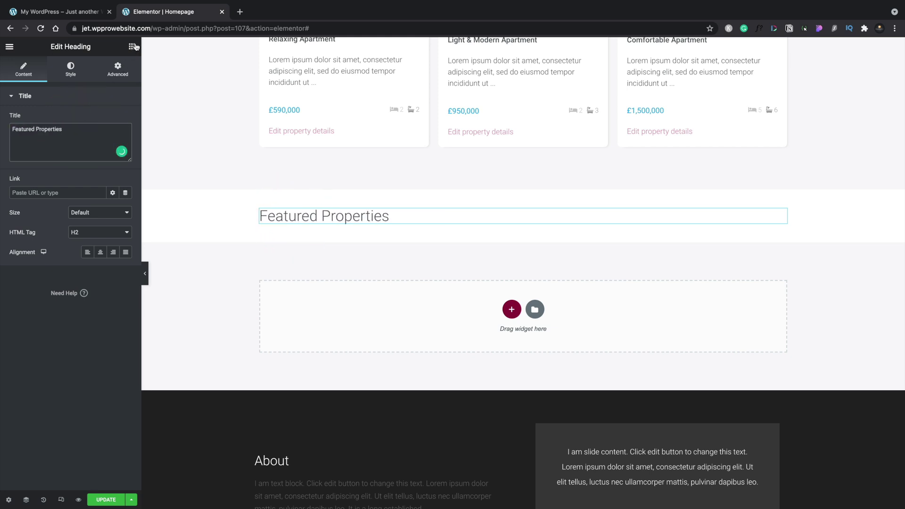
Place a Listing Grid under the heading, set to show Property Listing items
left_click(133, 46)
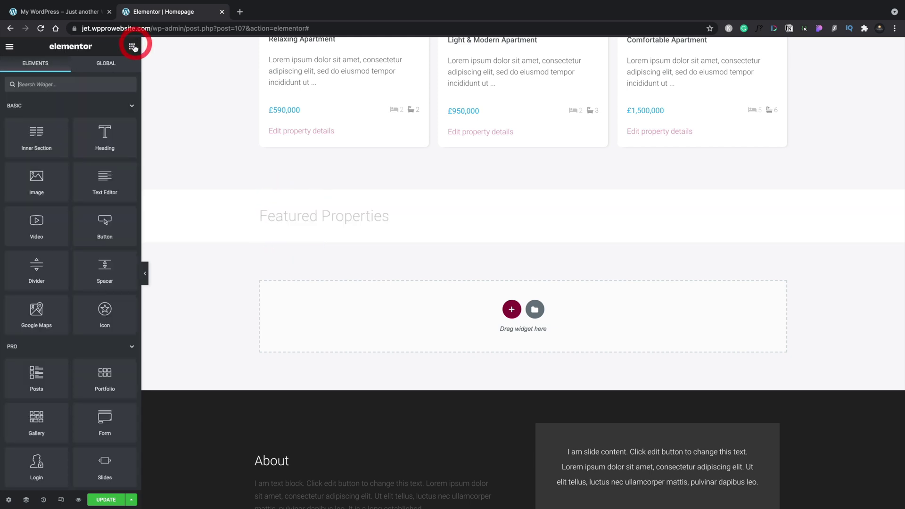
left_click(94, 84)
type("listing")
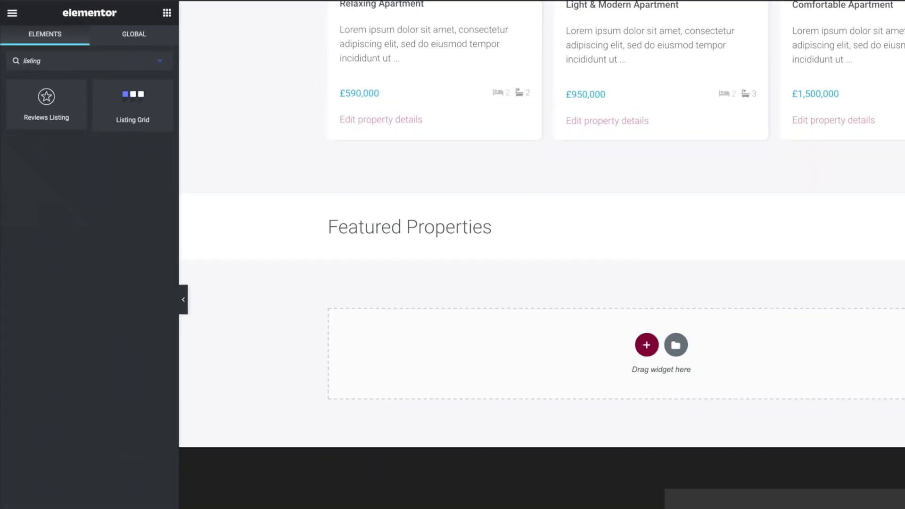
left_click_drag(132, 106, 402, 241)
scroll(402, 239, "up", 4)
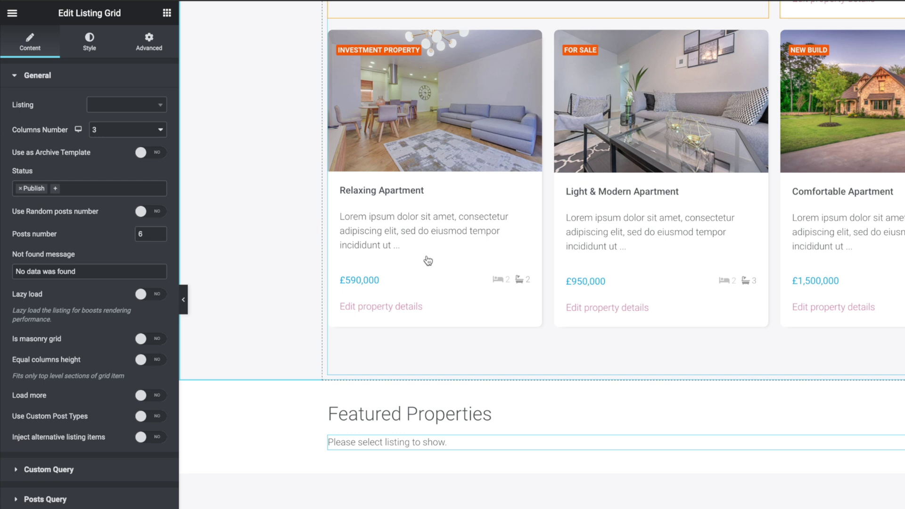
left_click(118, 104)
type("pro")
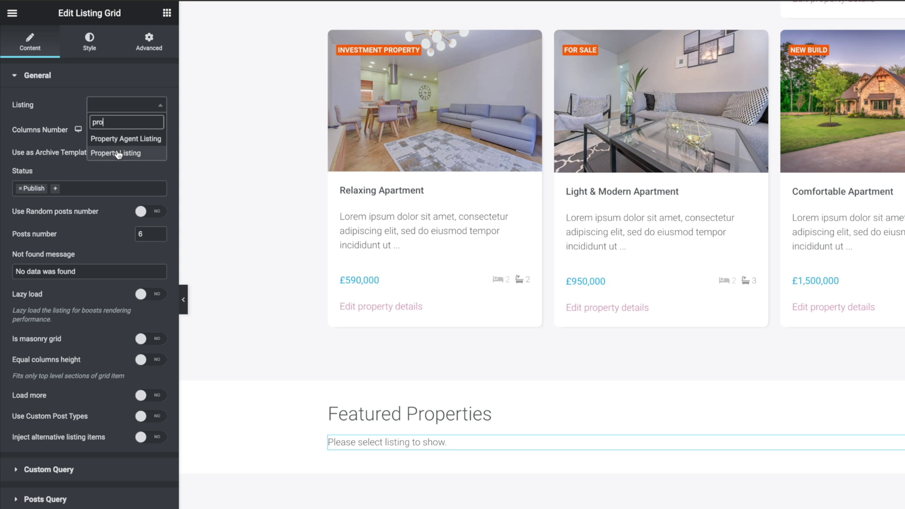
left_click(118, 153)
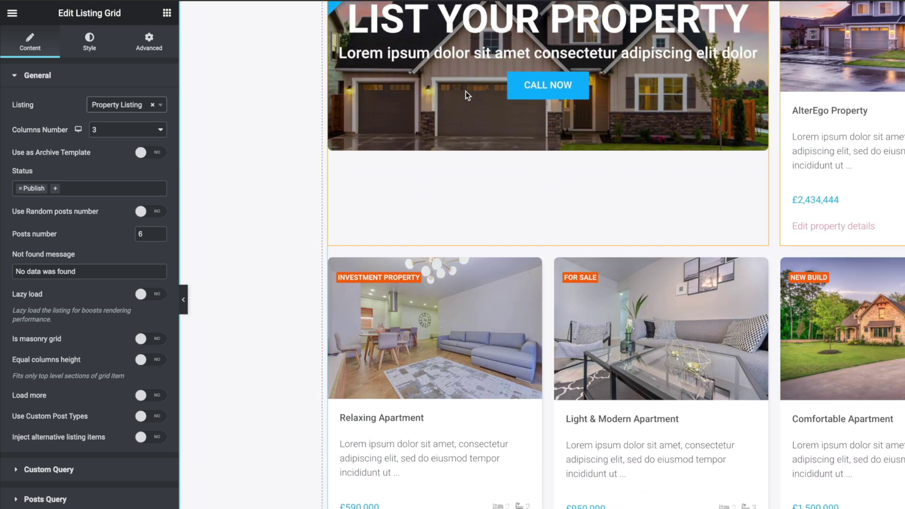
Limit the grid to 3 posts and switch on equal columns height
scroll(278, 342, "down", 7)
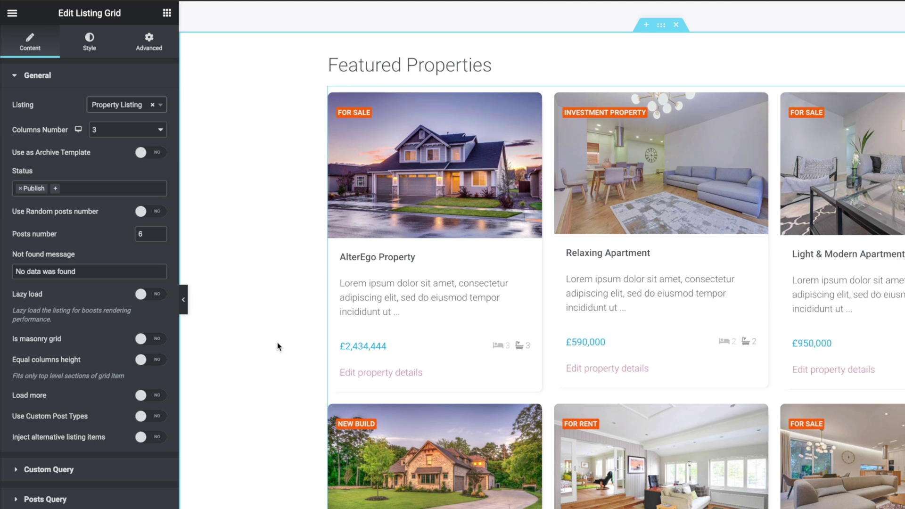
left_click(133, 235)
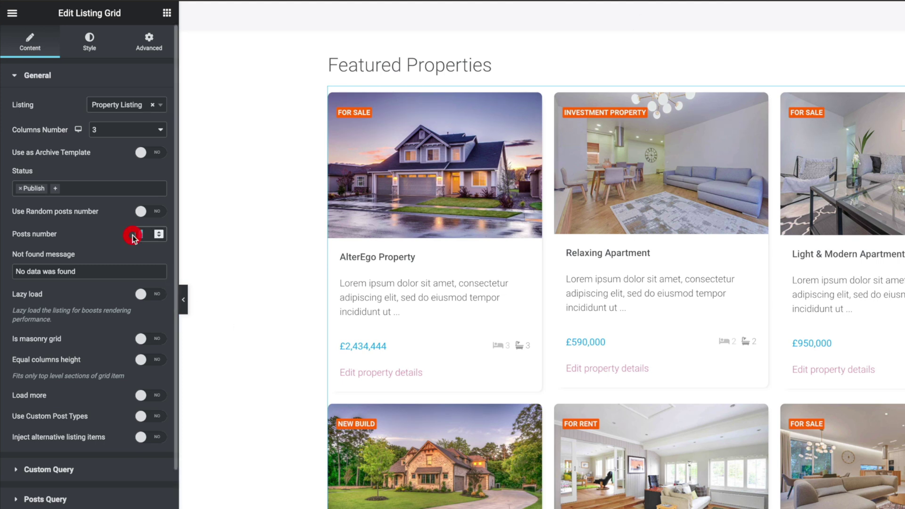
type("3")
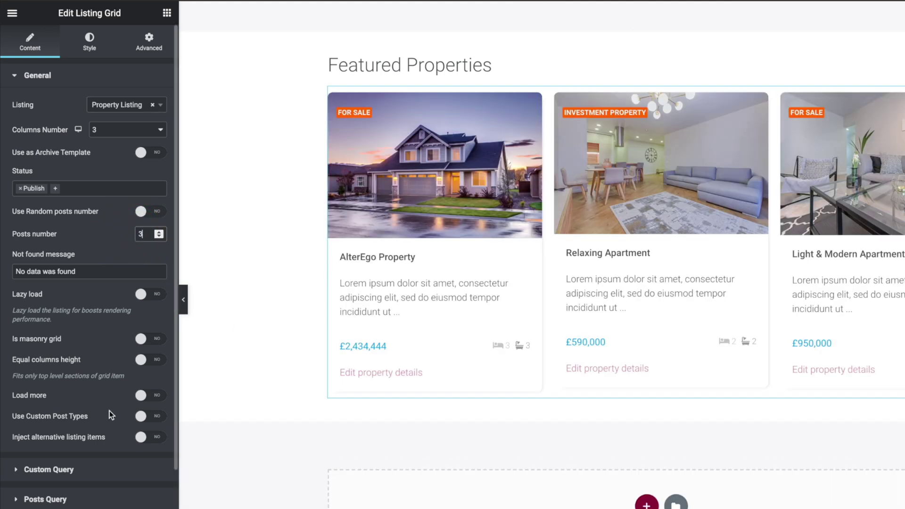
scroll(109, 411, "down", 3)
left_click(157, 248)
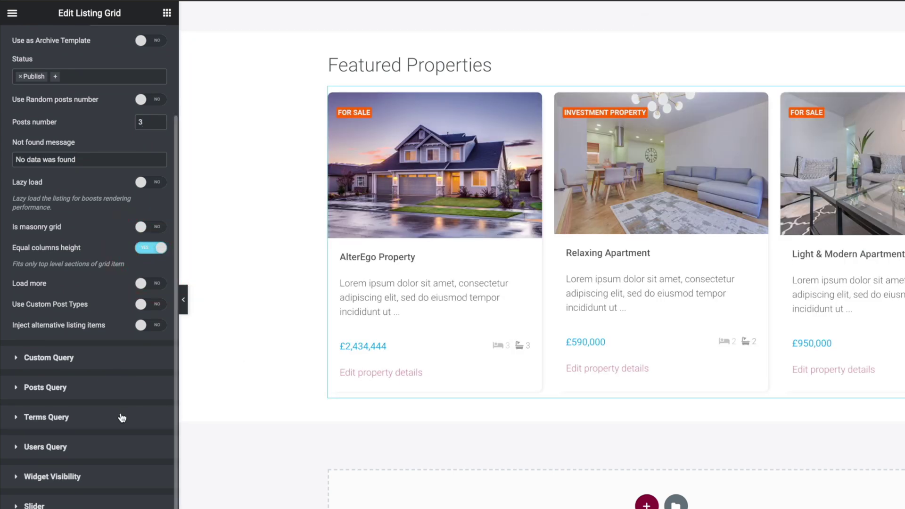
Add a Meta Query to the grid: key featured, value Yes, operator Not equal
left_click(63, 387)
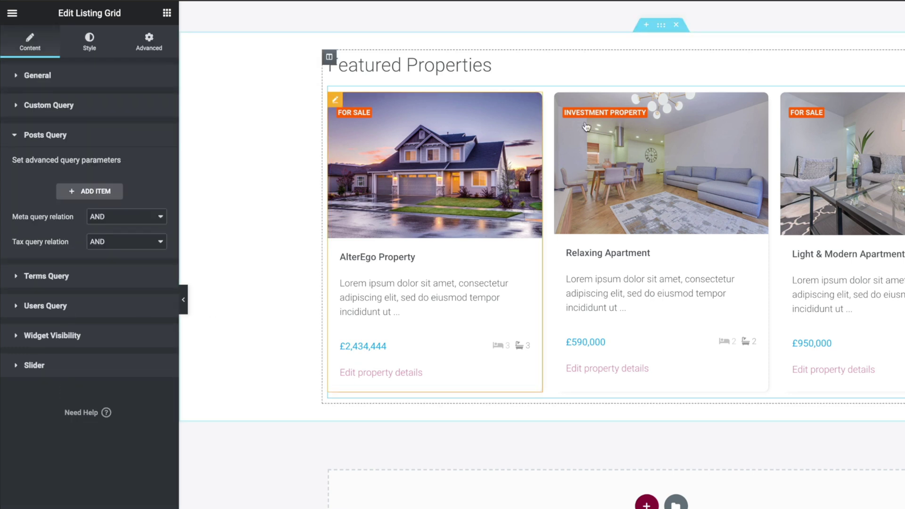
left_click(90, 191)
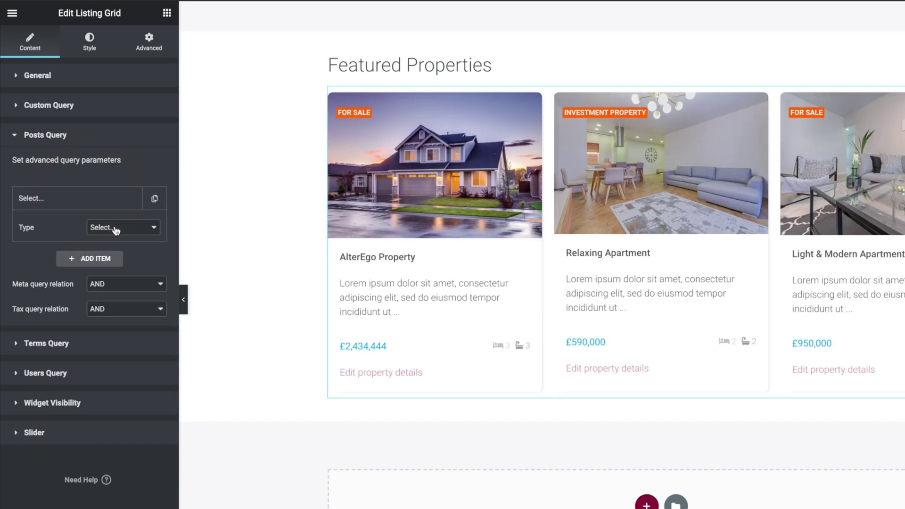
left_click(113, 228)
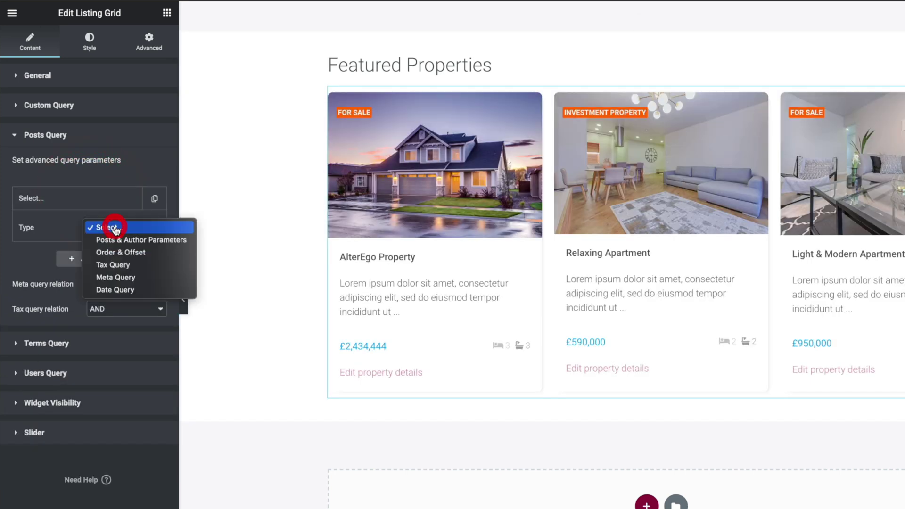
left_click(117, 277)
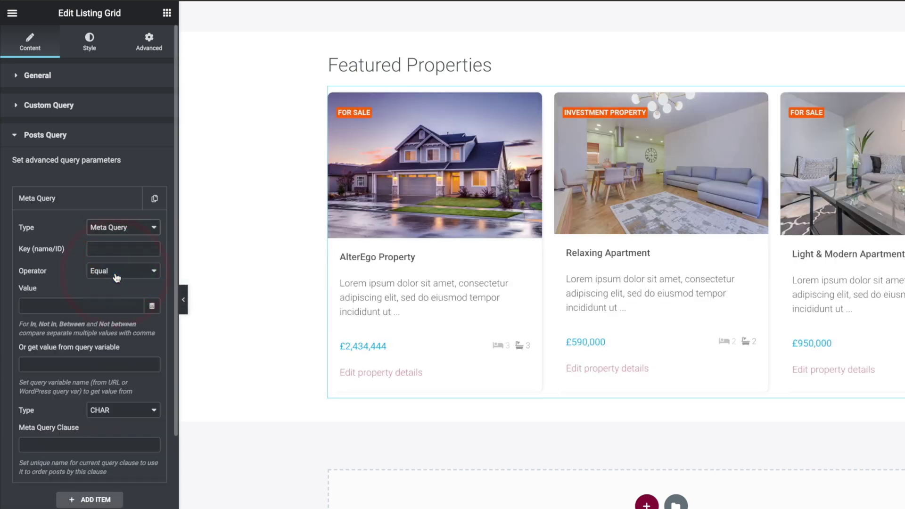
left_click(112, 247)
type("featured")
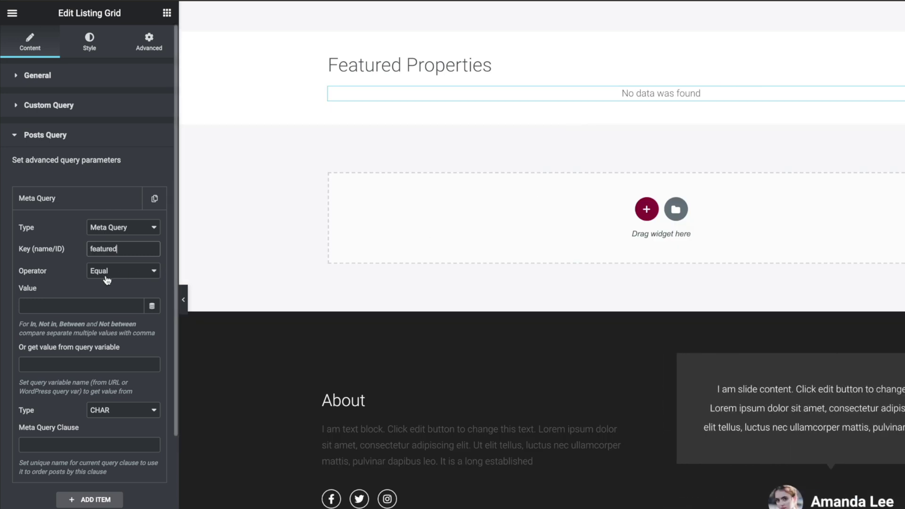
left_click(84, 305)
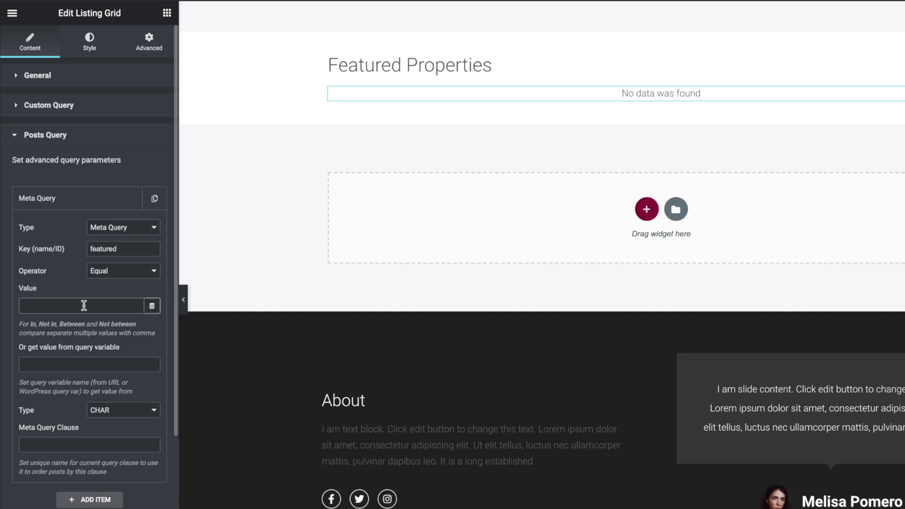
type("Yes")
left_click(120, 272)
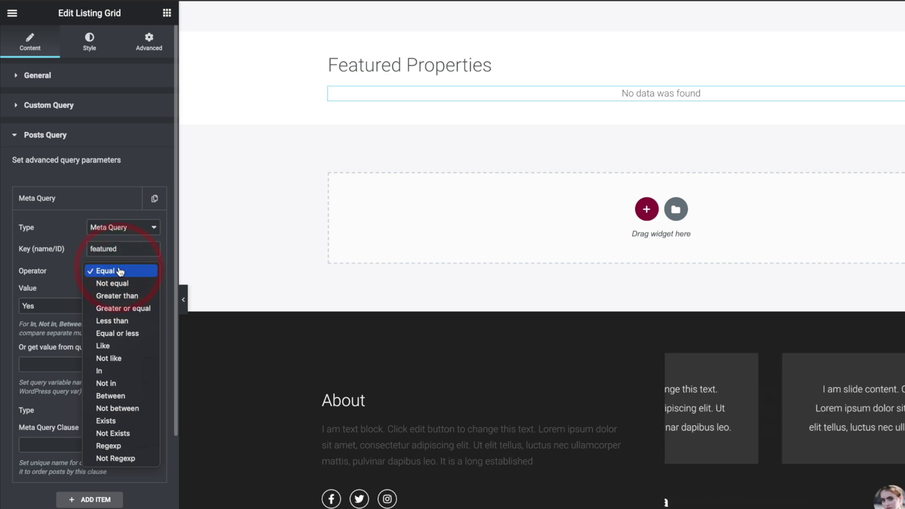
left_click(119, 285)
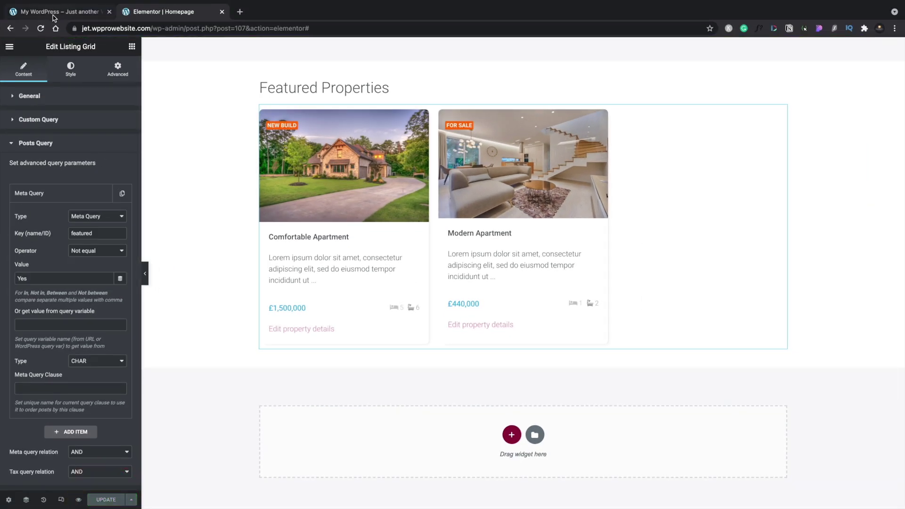
Reload the live homepage in the first tab and scroll to the Featured Properties section
left_click(53, 10)
left_click(40, 28)
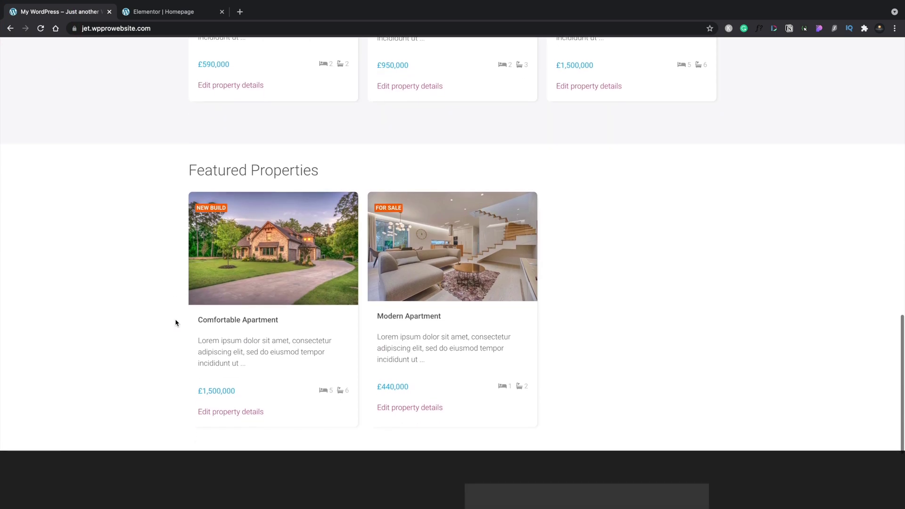
scroll(176, 323, "up", 2)
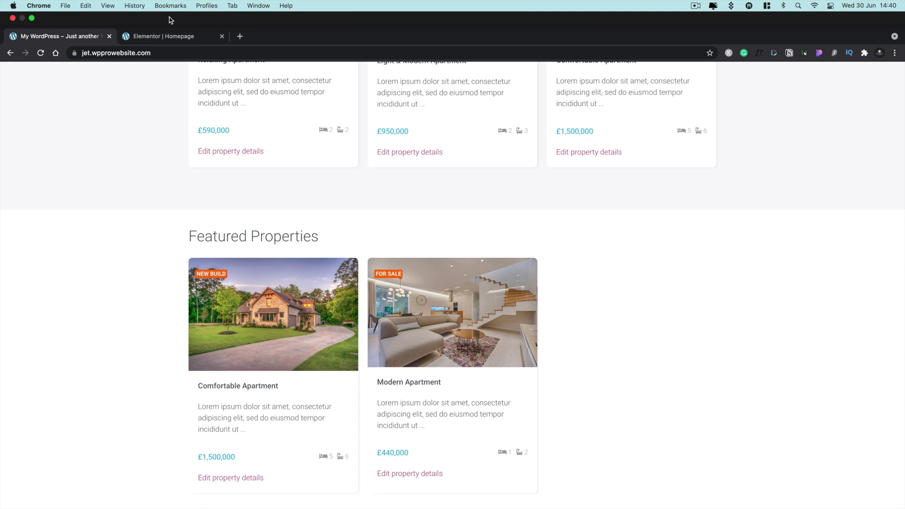
Exit Elementor to the WordPress dashboard and go to the Property posts list
left_click(166, 35)
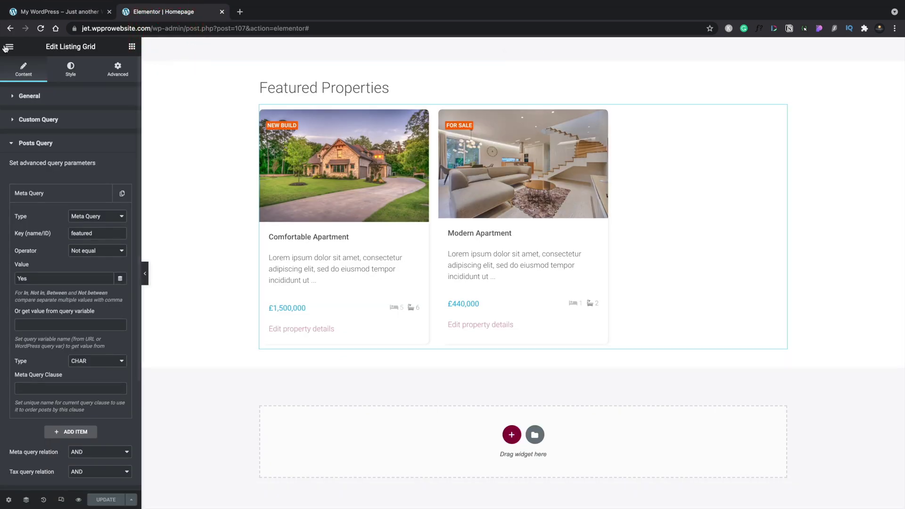
left_click(9, 46)
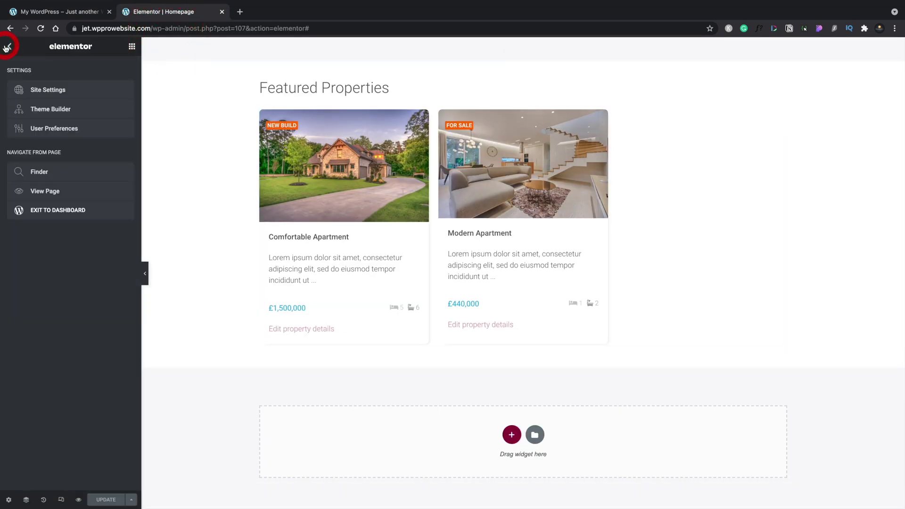
left_click(93, 217)
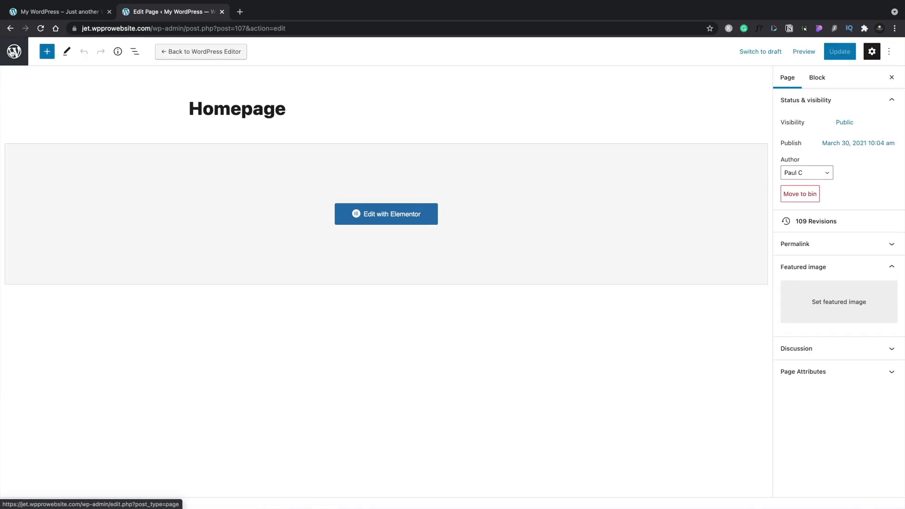
left_click(14, 49)
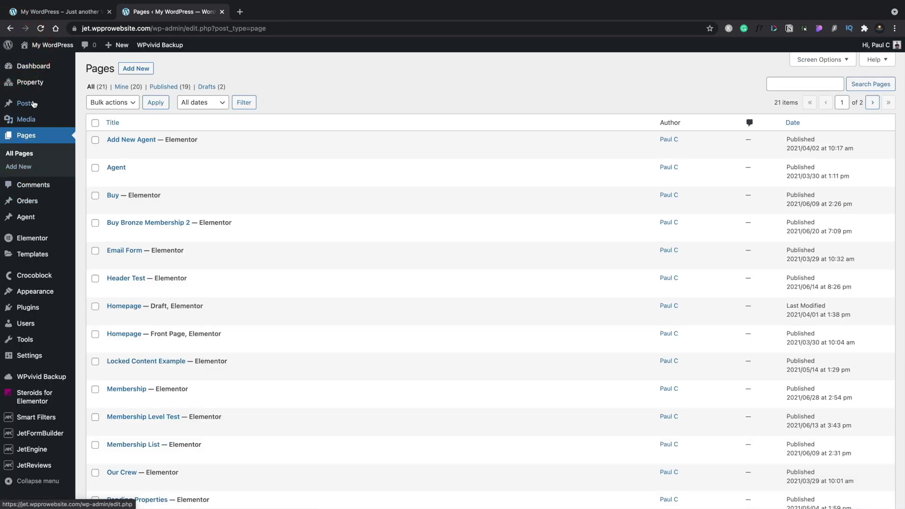
left_click(31, 84)
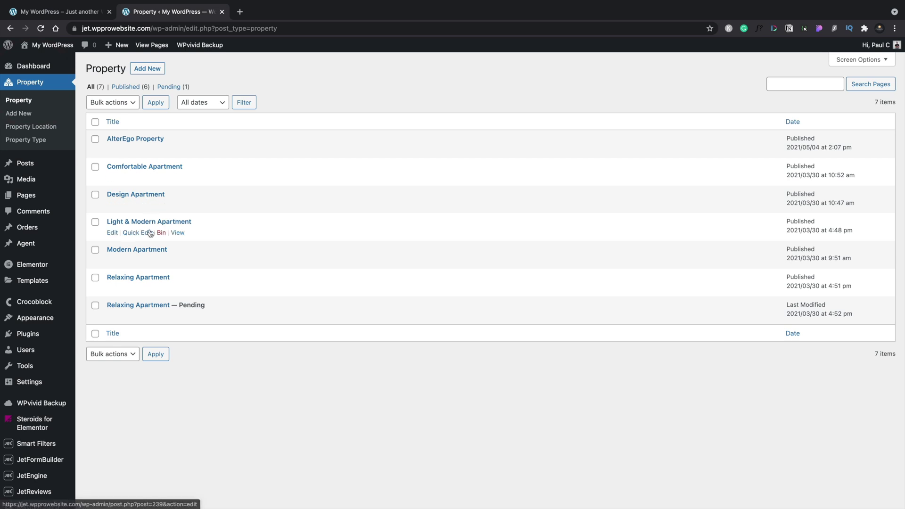
Tick Featured 'Yes' on Relaxing Apartment and update the property
left_click(144, 278)
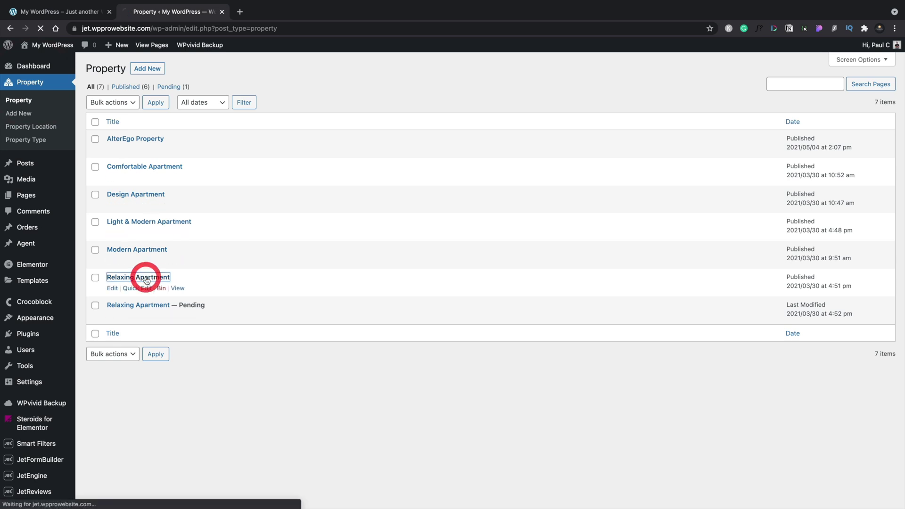
scroll(321, 393, "down", 10)
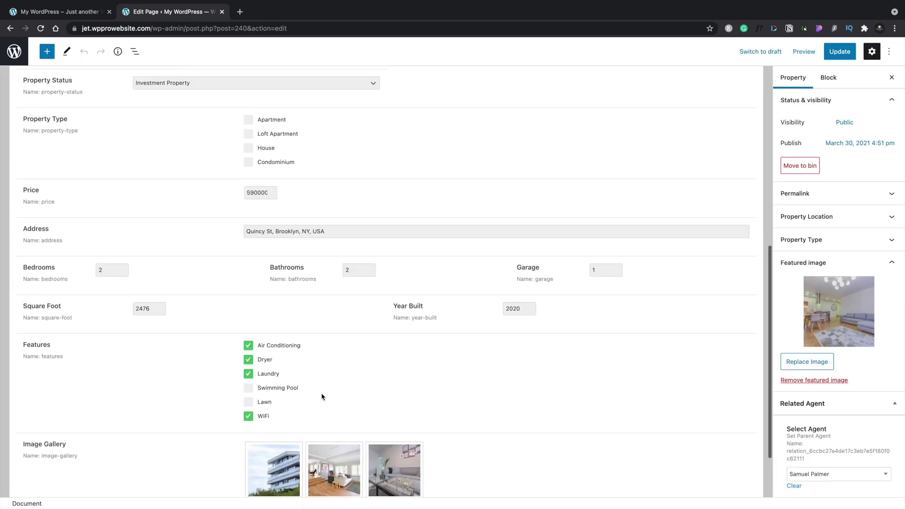
left_click(263, 459)
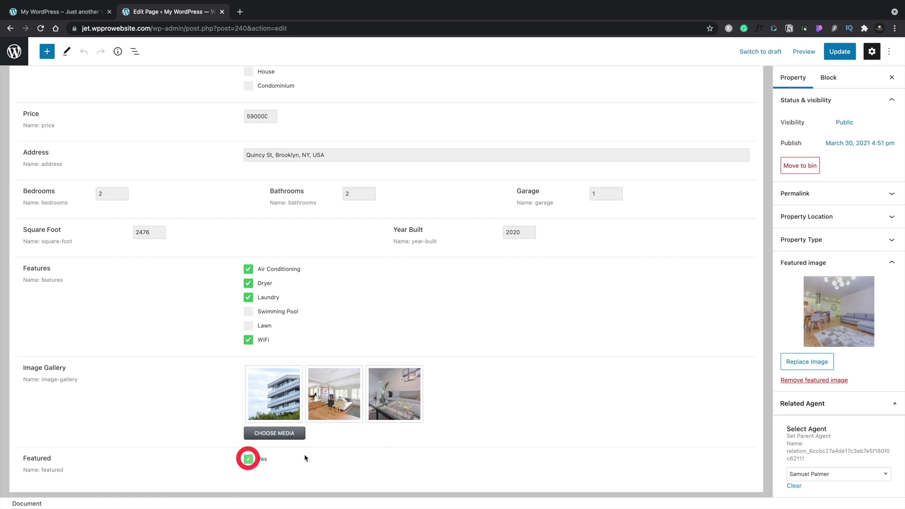
scroll(622, 360, "up", 10)
left_click(839, 52)
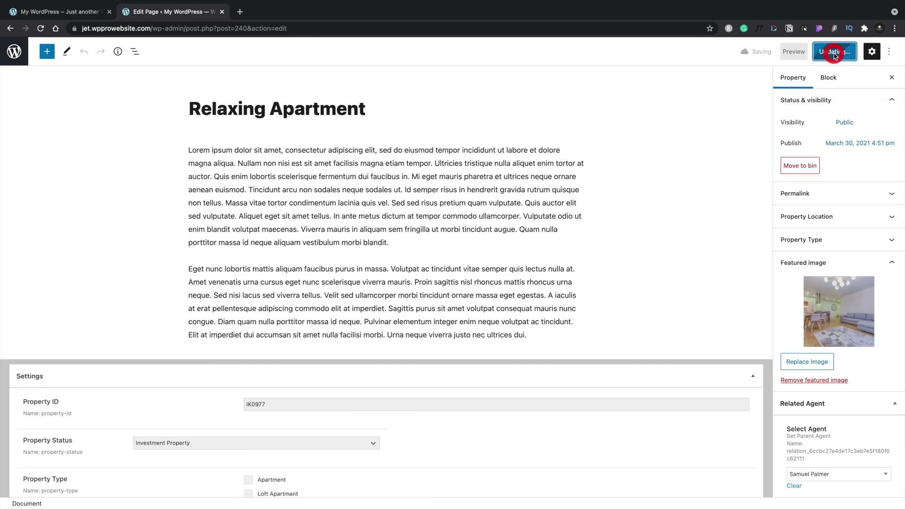
Reload the live homepage and scroll to Featured Properties, now listing Relaxing Apartment
left_click(71, 11)
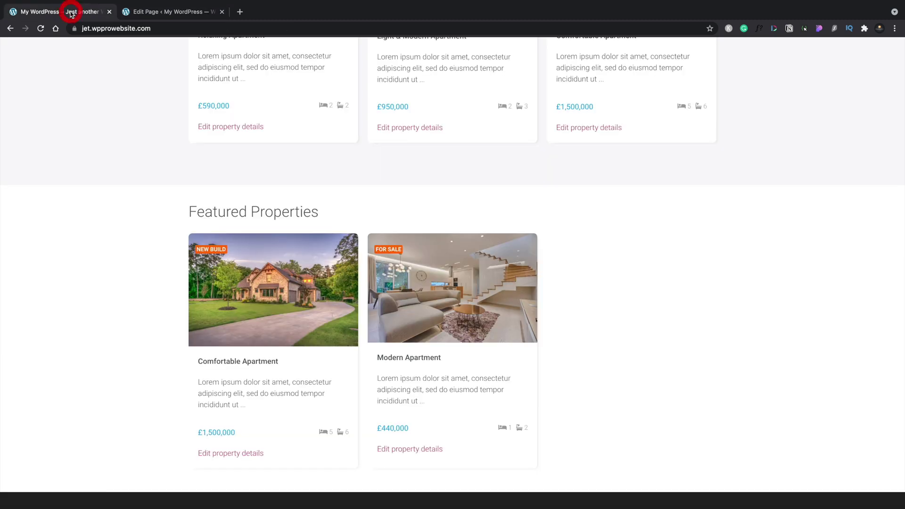
left_click(41, 28)
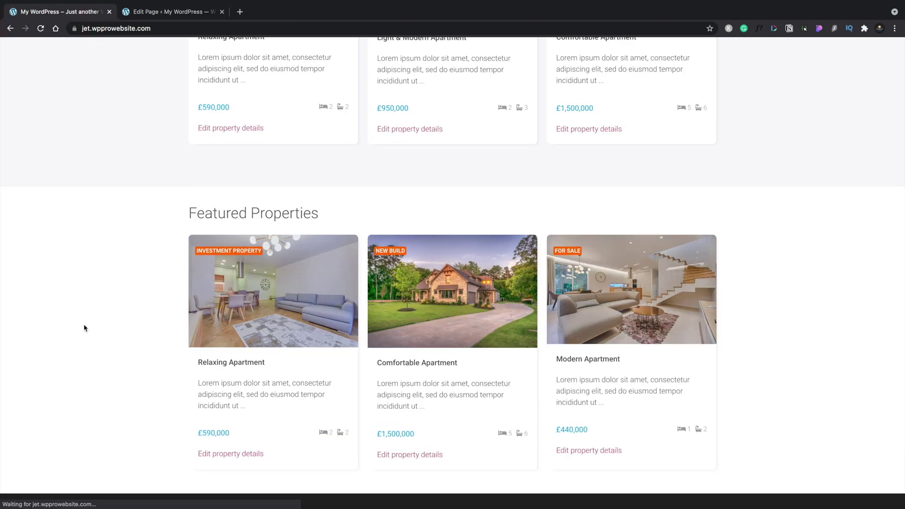
scroll(83, 327, "down", 1)
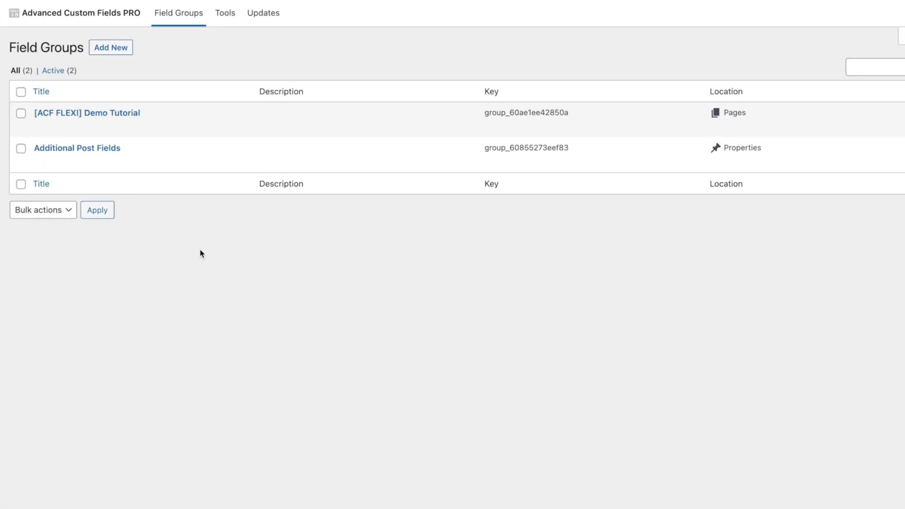
Open the Additional Post Fields group and set its location rule to Post Type = Post
left_click(103, 149)
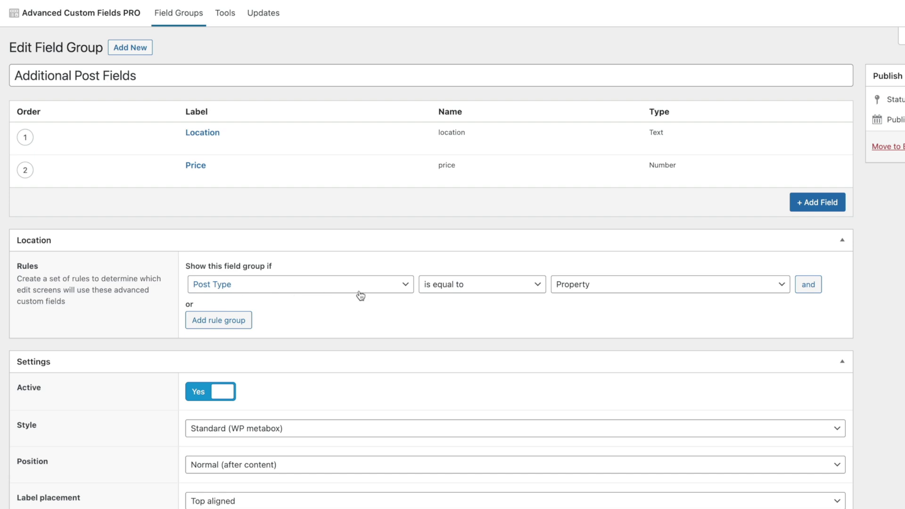
left_click(617, 289)
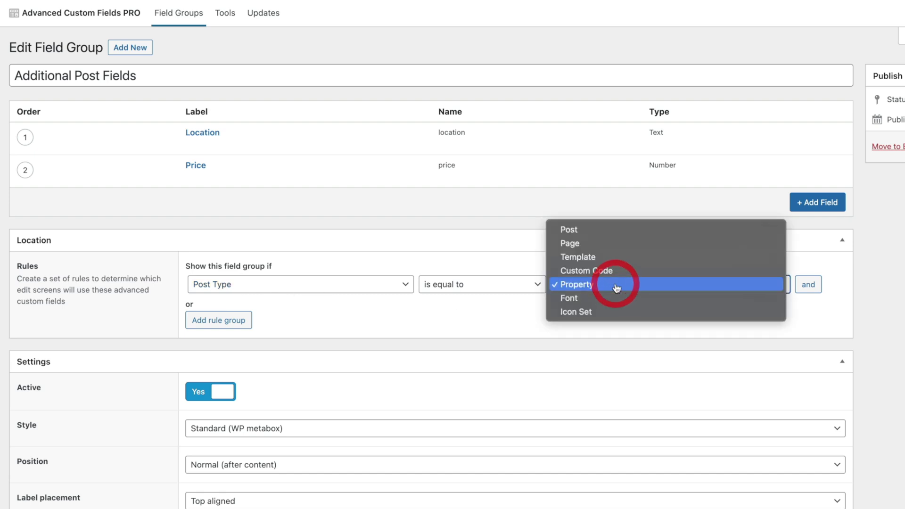
left_click(601, 234)
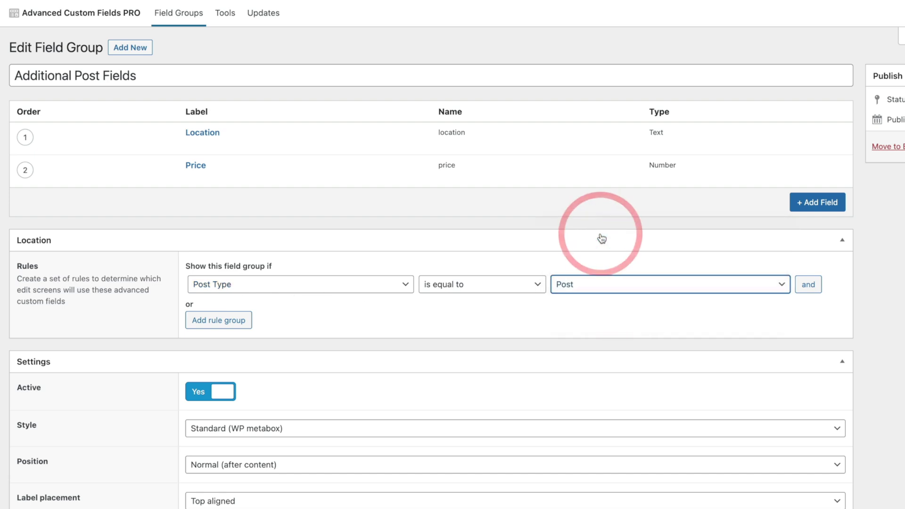
Add a field labelled Feature (name feature) with field type True / False
left_click(817, 206)
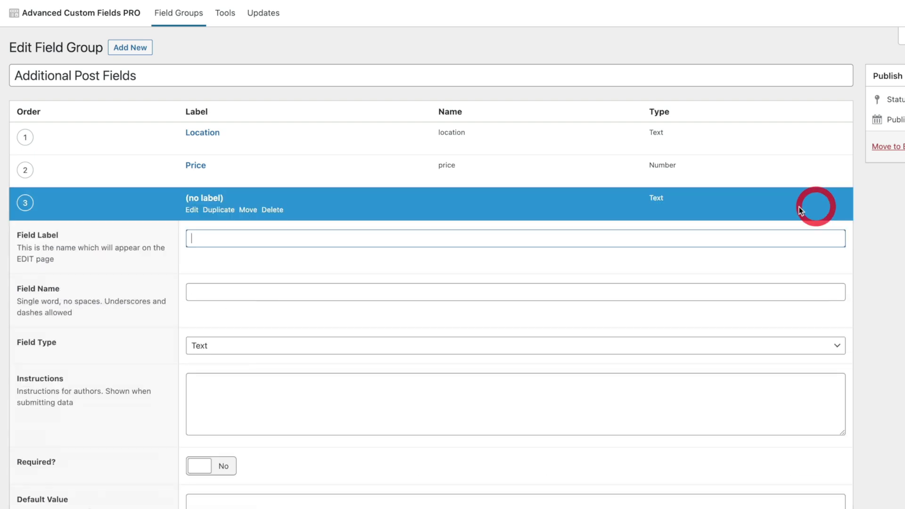
type("Fe")
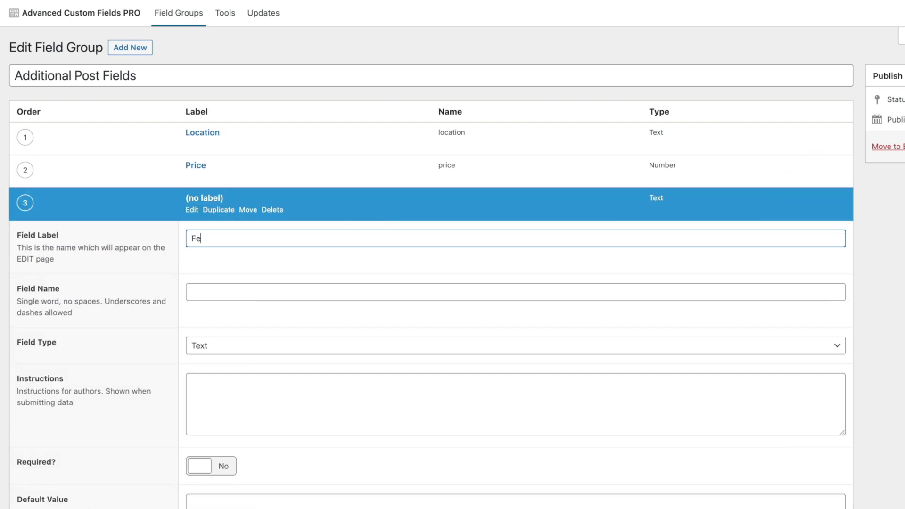
type("ature")
left_click(302, 289)
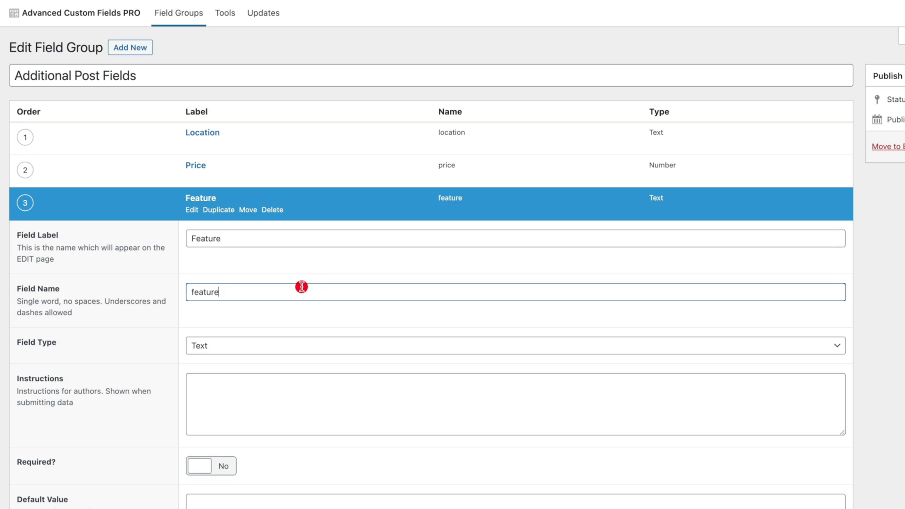
key("Tab")
scroll(287, 319, "down", 4)
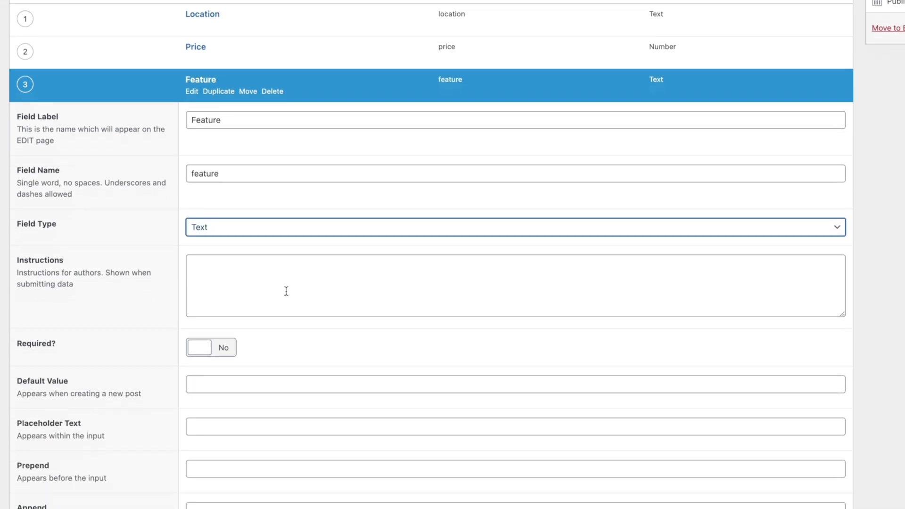
left_click(285, 224)
scroll(319, 381, "down", 5)
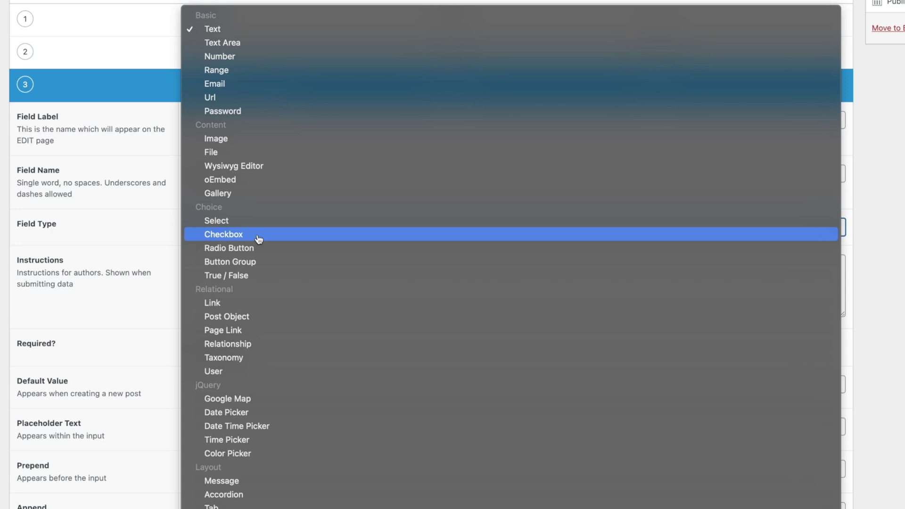
left_click(255, 277)
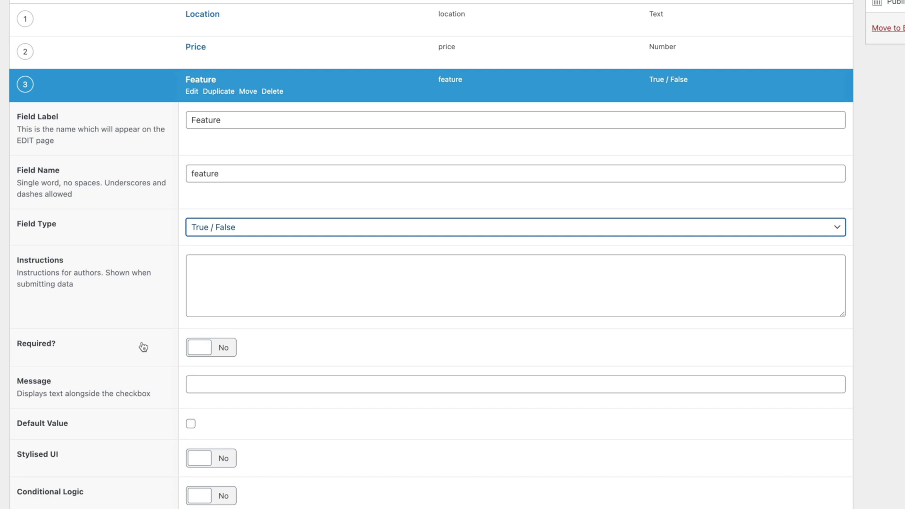
Collapse the Feature field's settings and update the field group
scroll(143, 347, "down", 1)
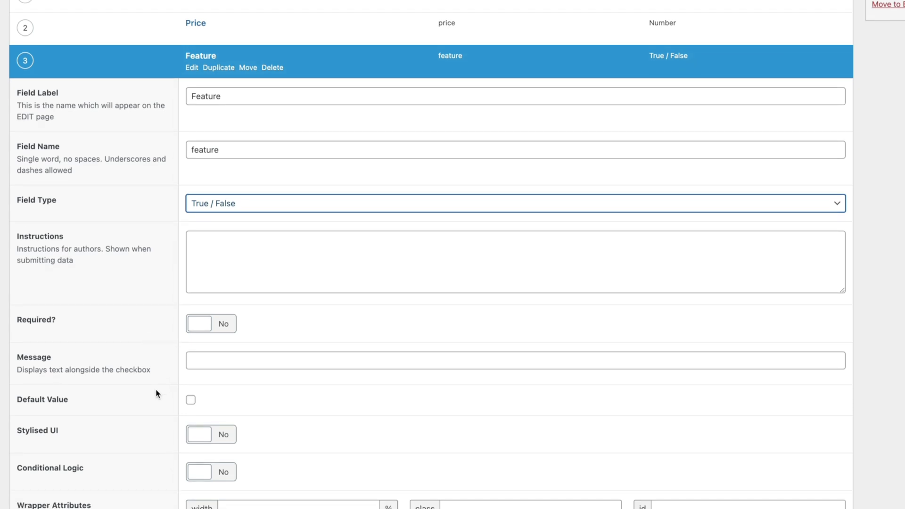
scroll(151, 411, "down", 2)
scroll(152, 410, "up", 4)
scroll(152, 411, "up", 2)
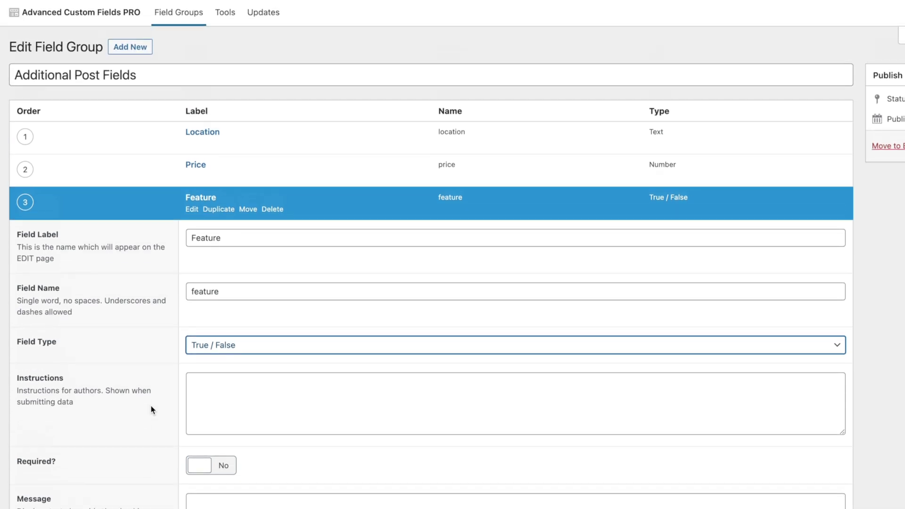
scroll(151, 396, "down", 4)
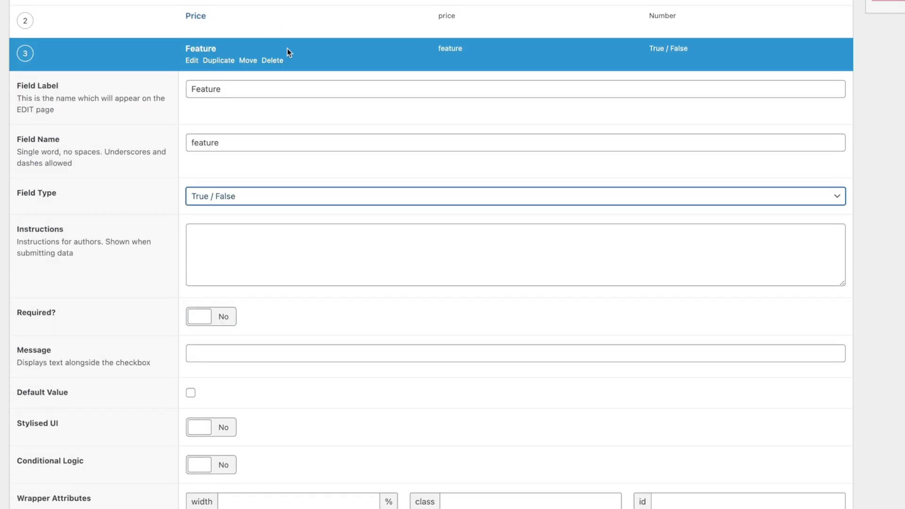
left_click(200, 50)
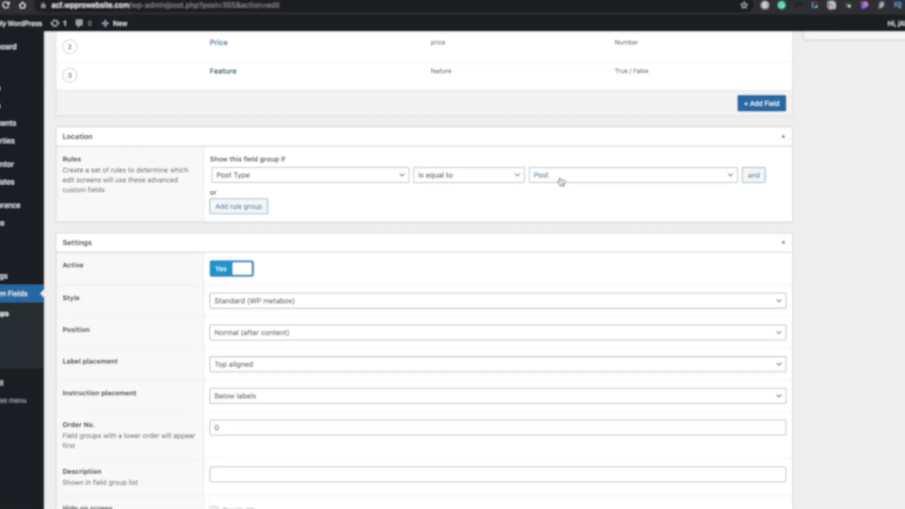
scroll(734, 182, "up", 3)
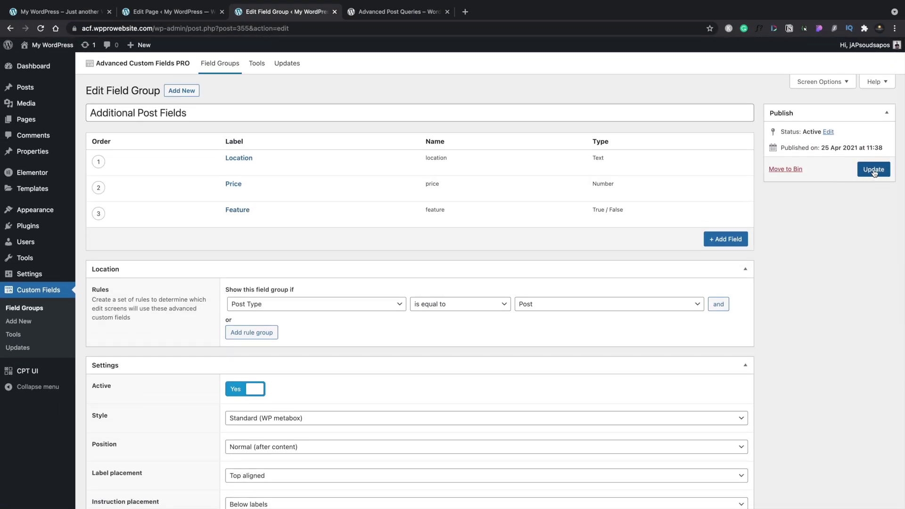
left_click(874, 173)
Open the post 'Molestias eius corrupti natus id' from All Posts for editing
mouse_move(28, 88)
left_click(98, 87)
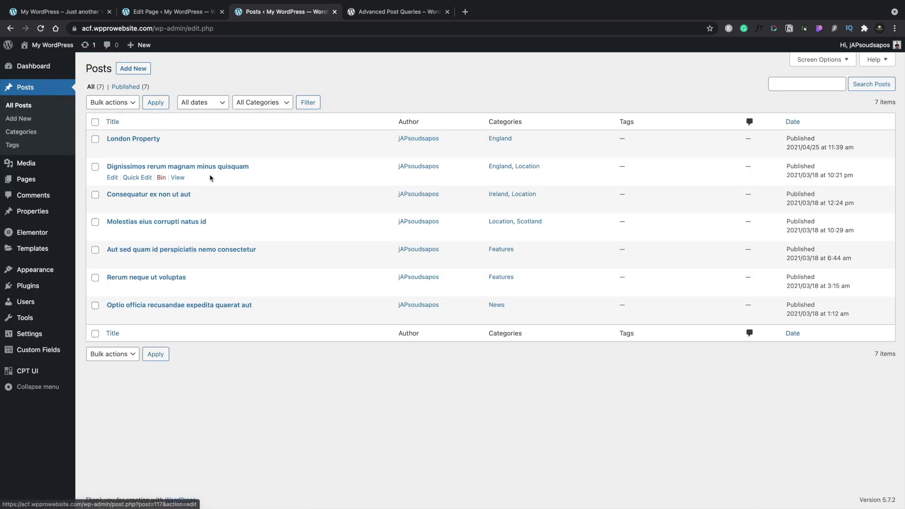
left_click(158, 222)
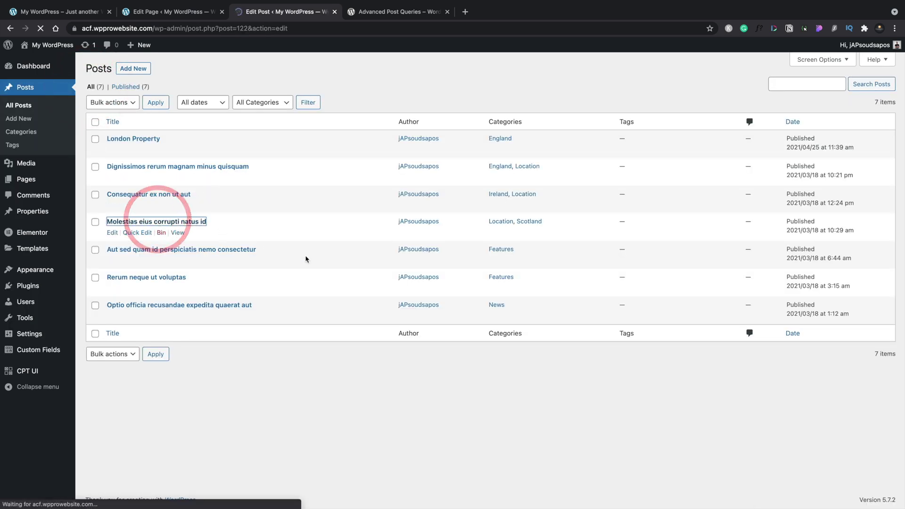
Tick the Feature box, update the post and return to the posts list
scroll(321, 278, "down", 15)
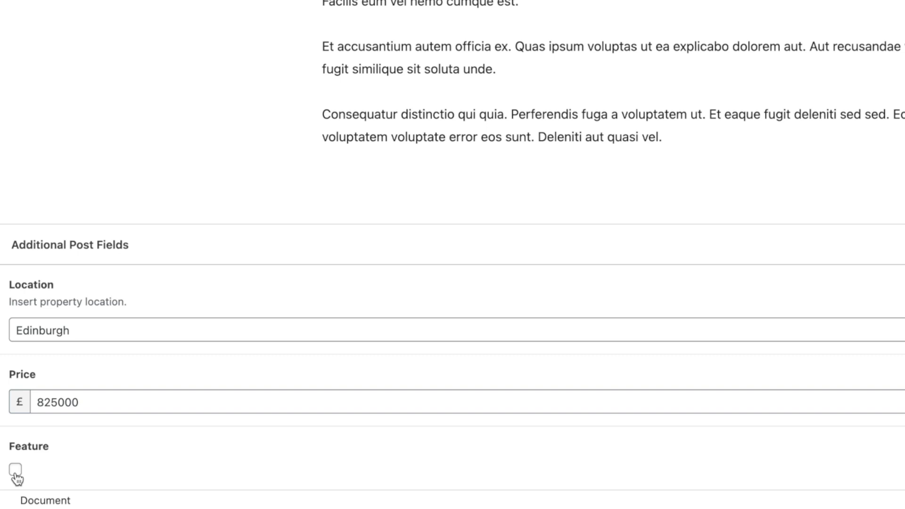
left_click(15, 471)
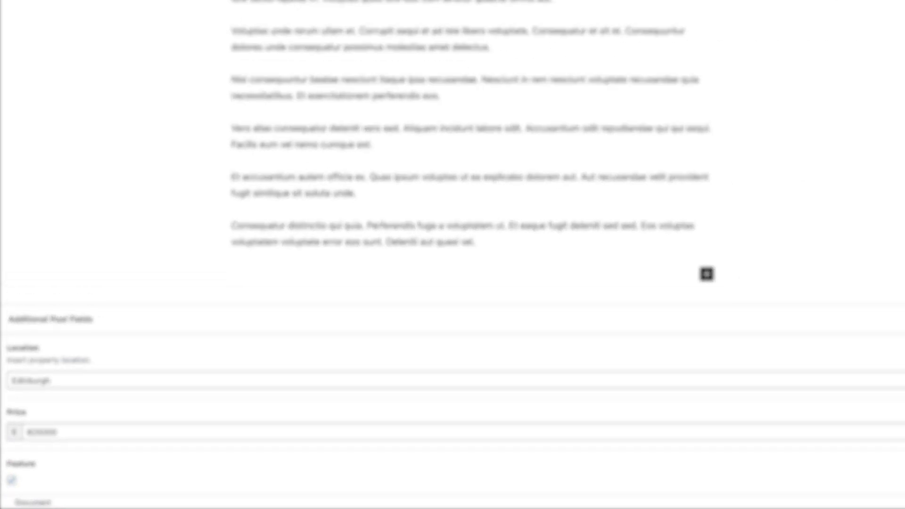
left_click(840, 52)
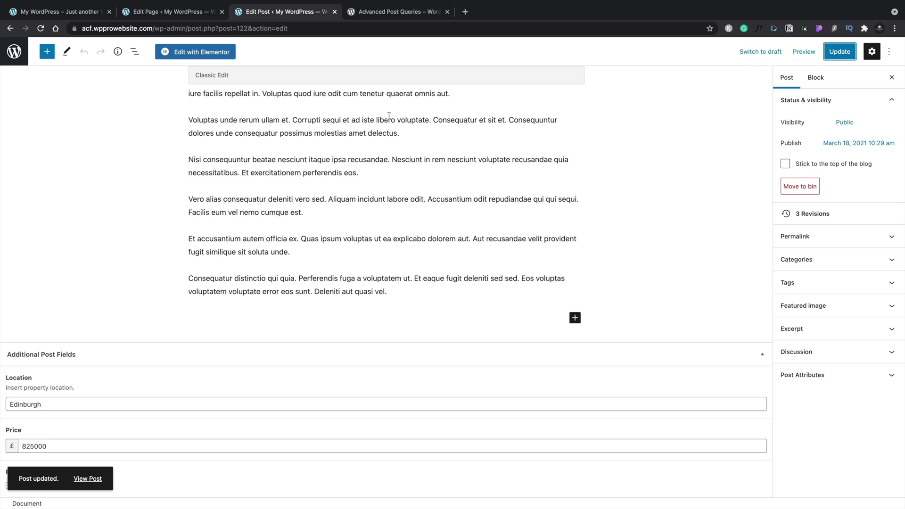
left_click(12, 52)
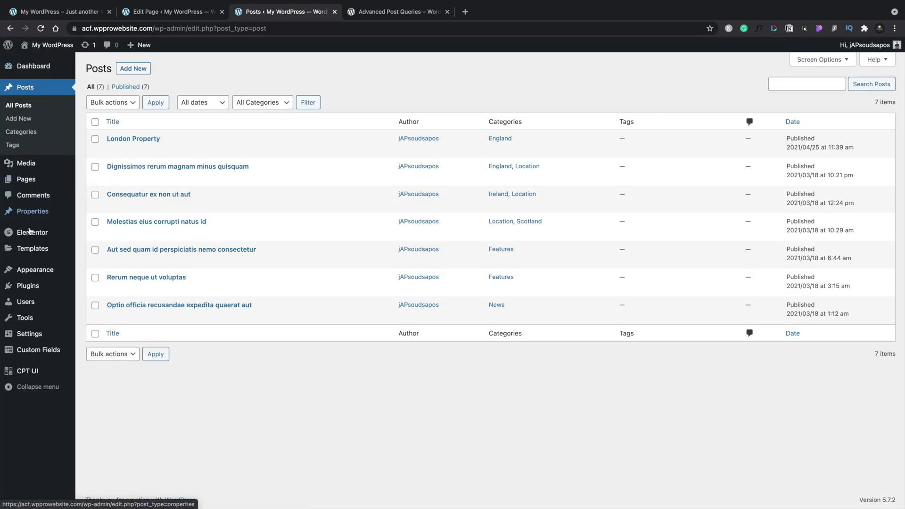
mouse_move(29, 233)
mouse_move(45, 216)
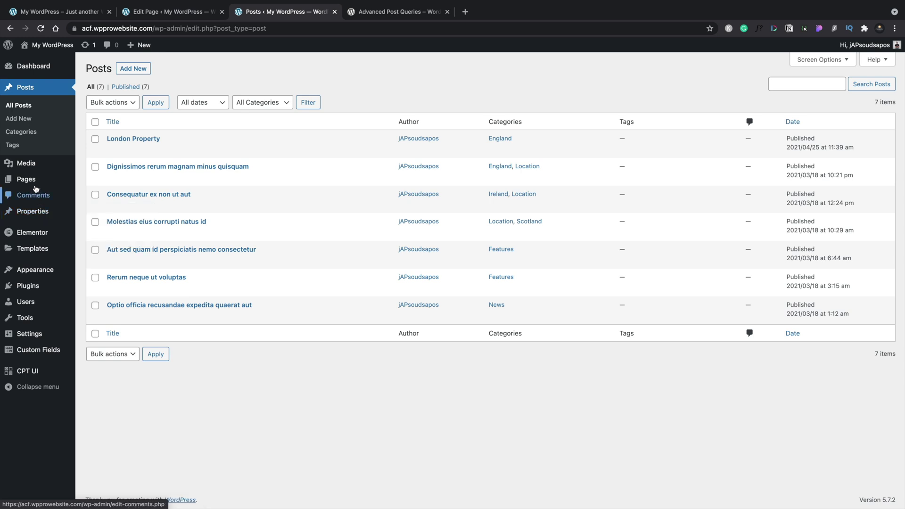
Go to All Pages, then read the Advanced Post Queries plugin description on WordPress.org
mouse_move(35, 184)
left_click(90, 184)
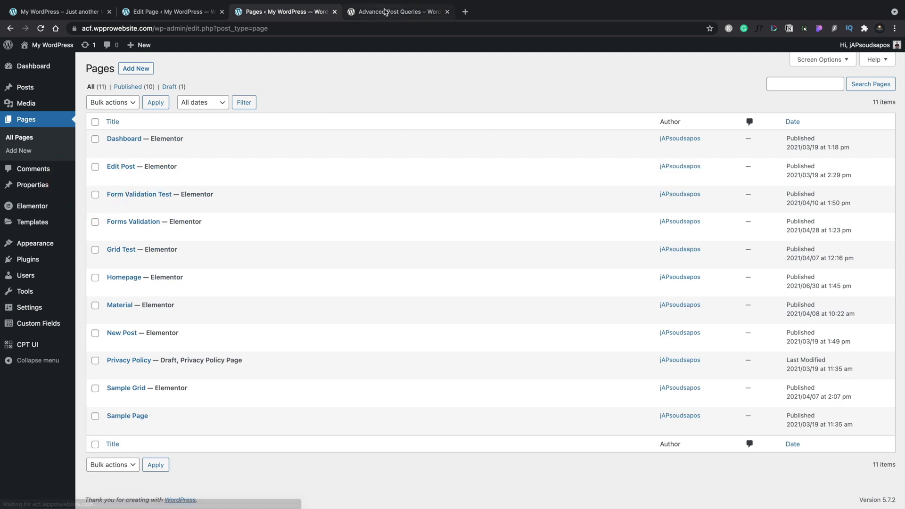
left_click(387, 12)
scroll(320, 333, "up", 1)
scroll(320, 333, "up", 4)
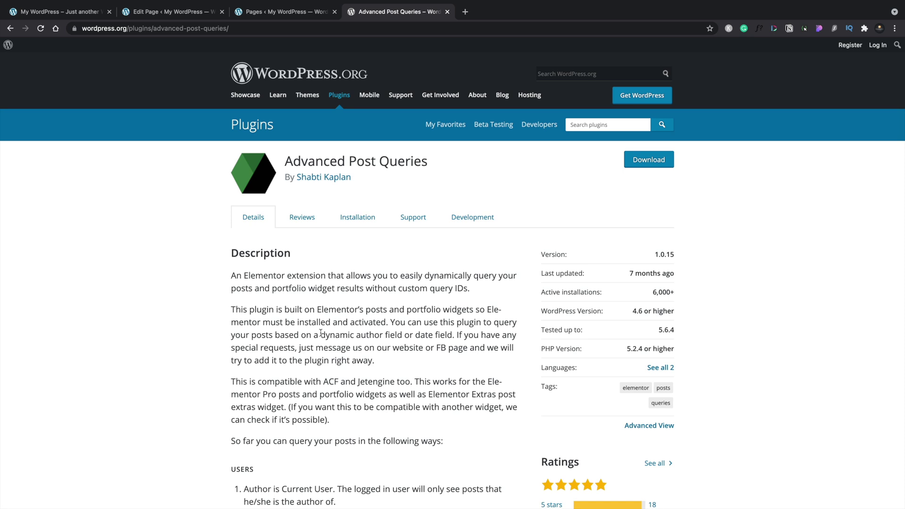
scroll(321, 333, "down", 3)
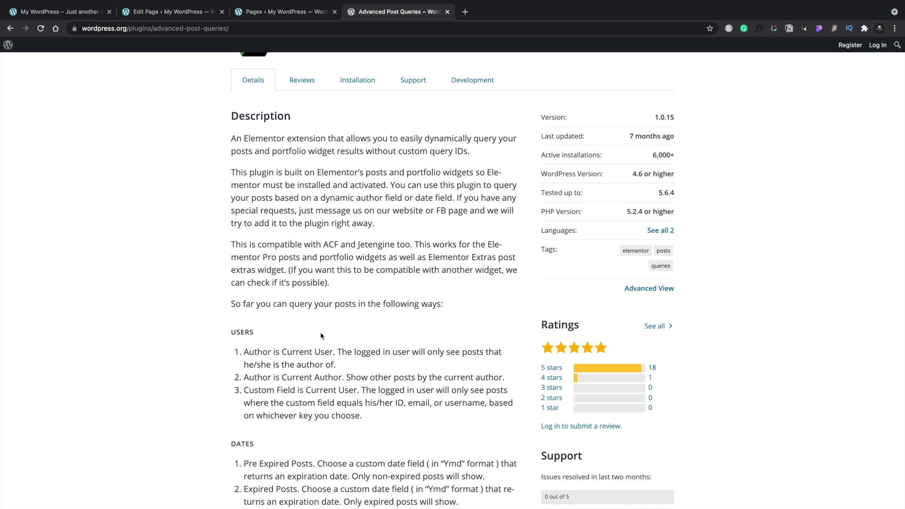
scroll(321, 336, "up", 2)
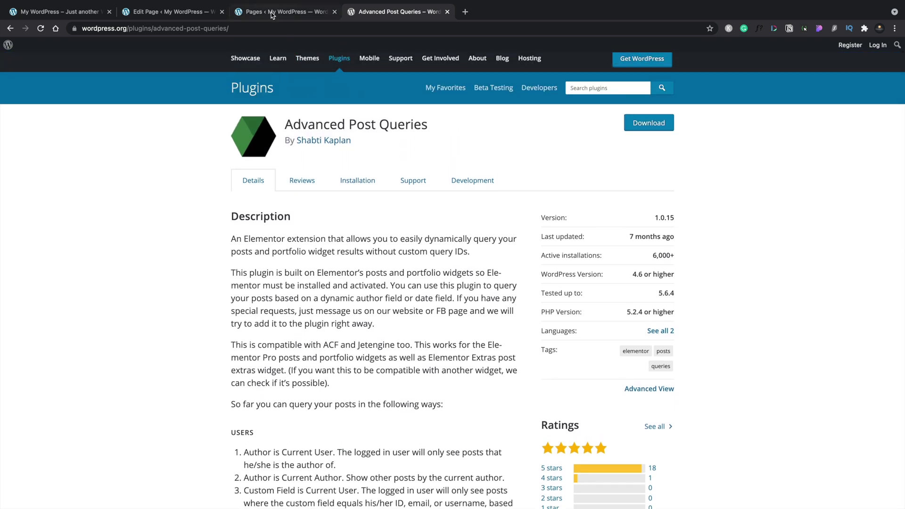
left_click(273, 13)
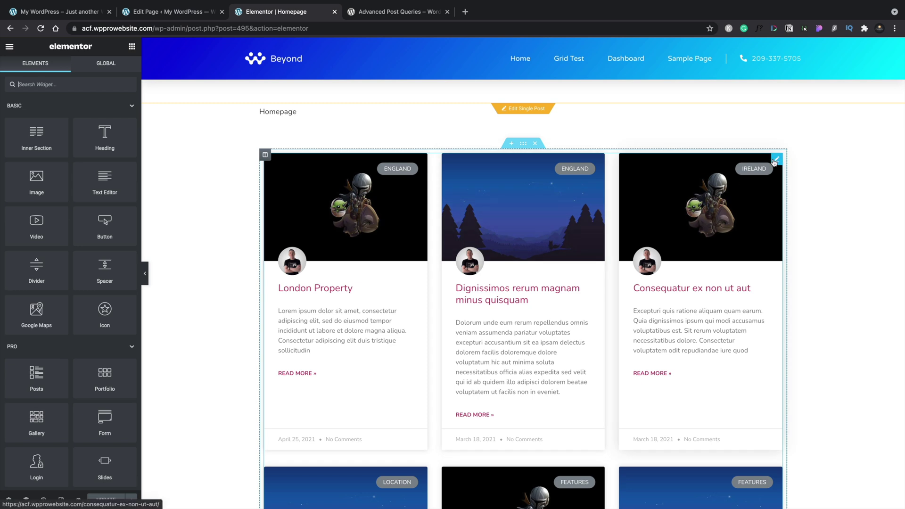
Change the posts grid's posts per page from 6 to 3
left_click(776, 160)
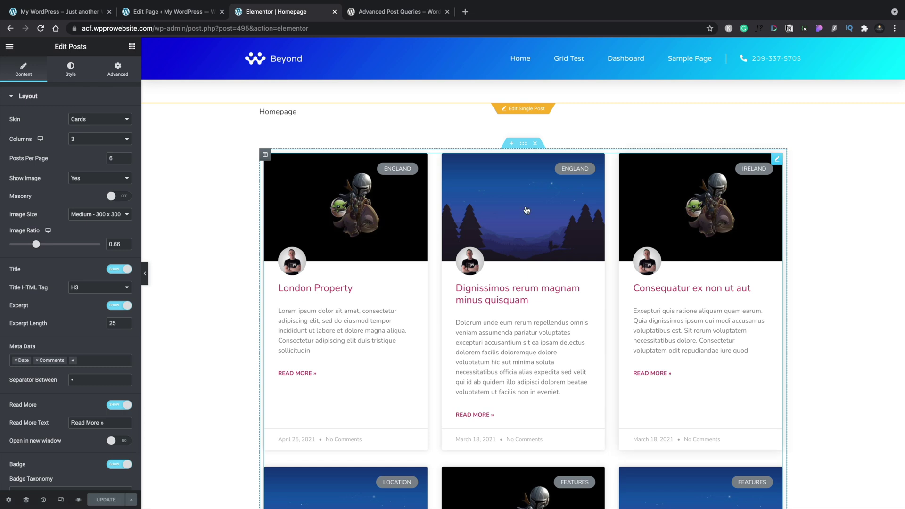
scroll(62, 361, "down", 1)
scroll(62, 361, "up", 1)
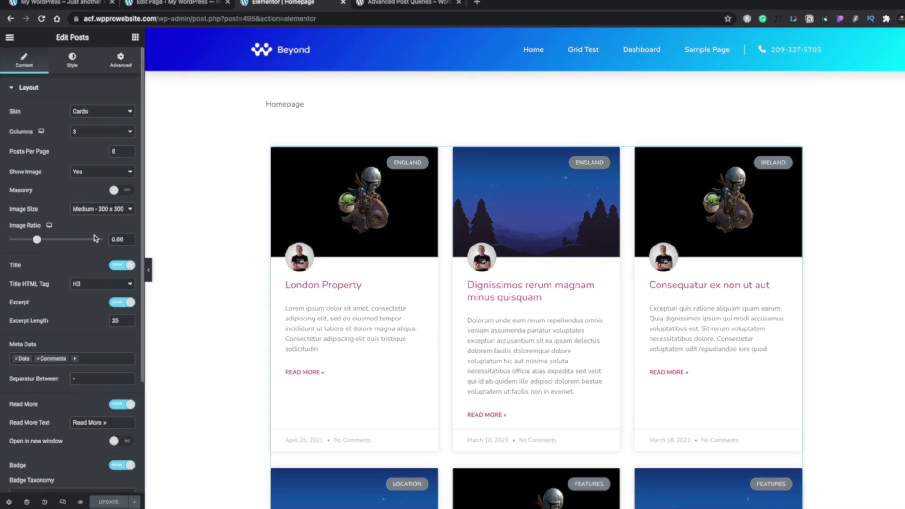
left_click(100, 162)
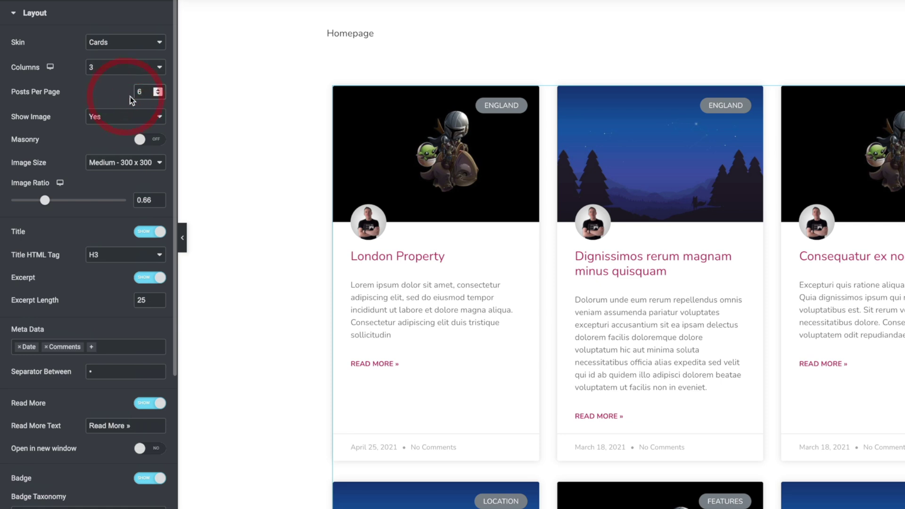
double_click(130, 92)
type("3")
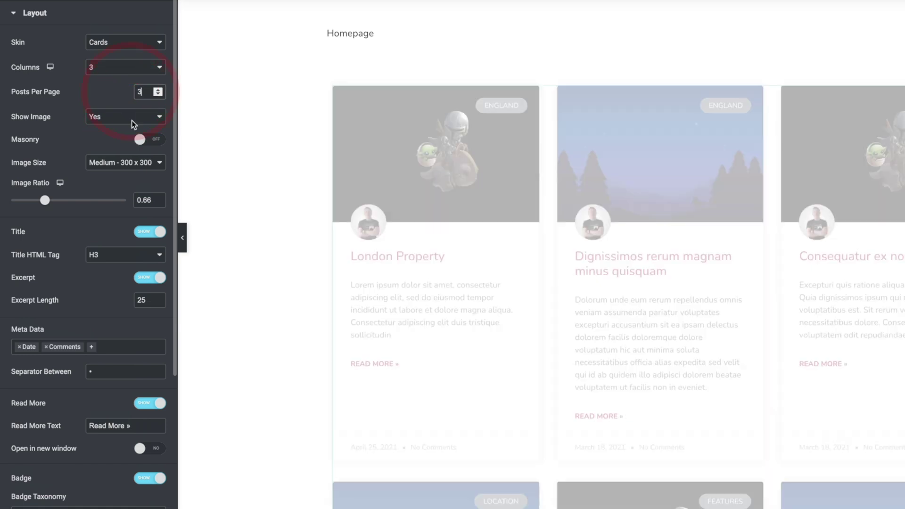
Expand the grid's Query section and bring up the Advanced Query Options list
scroll(131, 296, "down", 2)
scroll(131, 296, "down", 2)
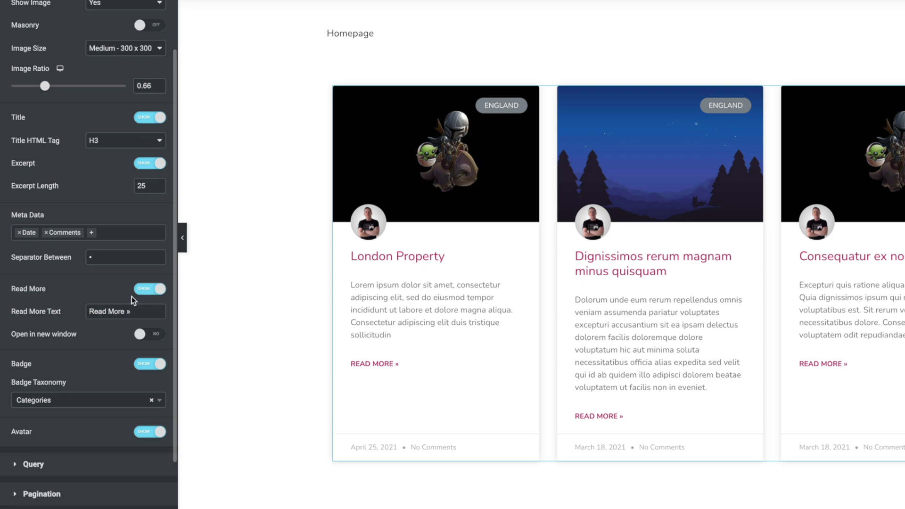
scroll(131, 296, "down", 2)
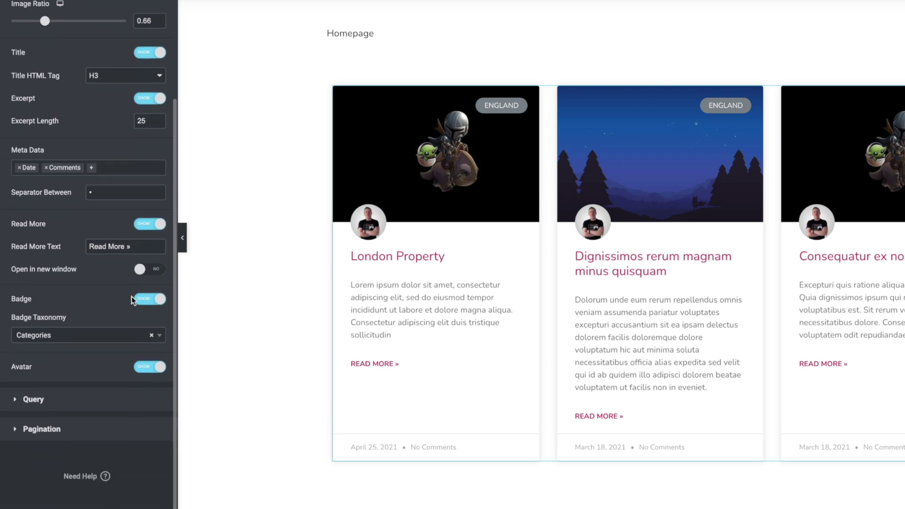
left_click(34, 399)
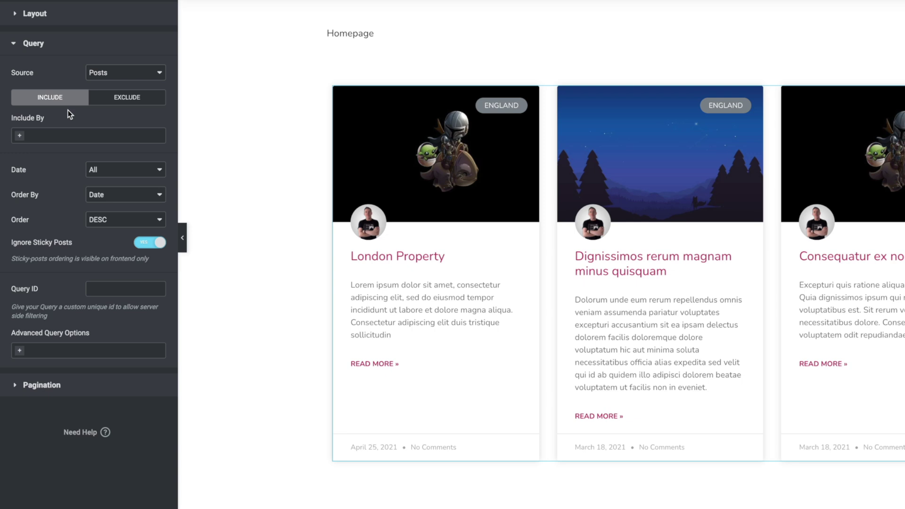
left_click(20, 351)
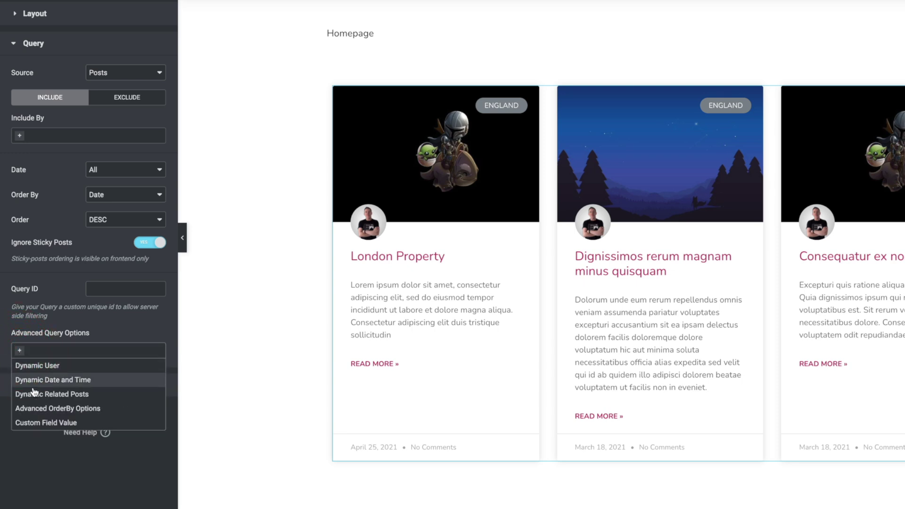
Add a Custom Field Value filter, 'Custom Field is Value', field name feature, value 1, and save
left_click(38, 423)
scroll(40, 399, "down", 2)
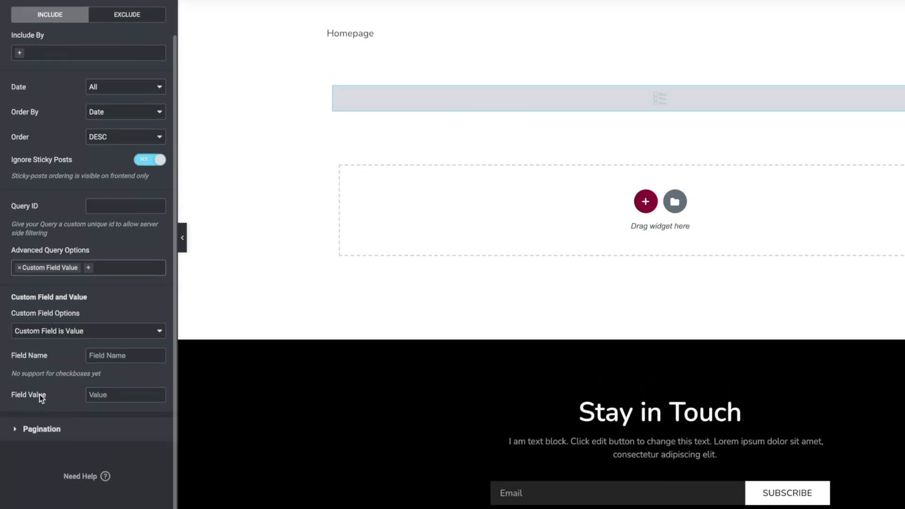
left_click(60, 338)
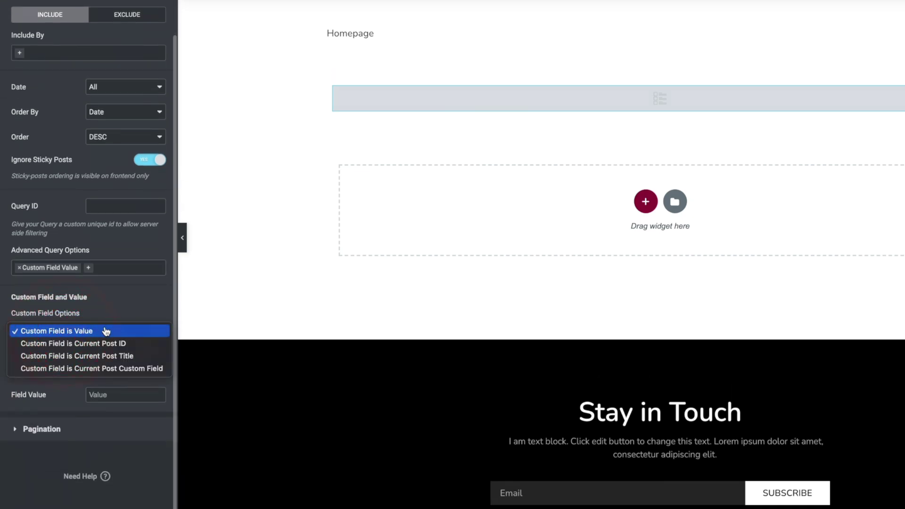
left_click(70, 336)
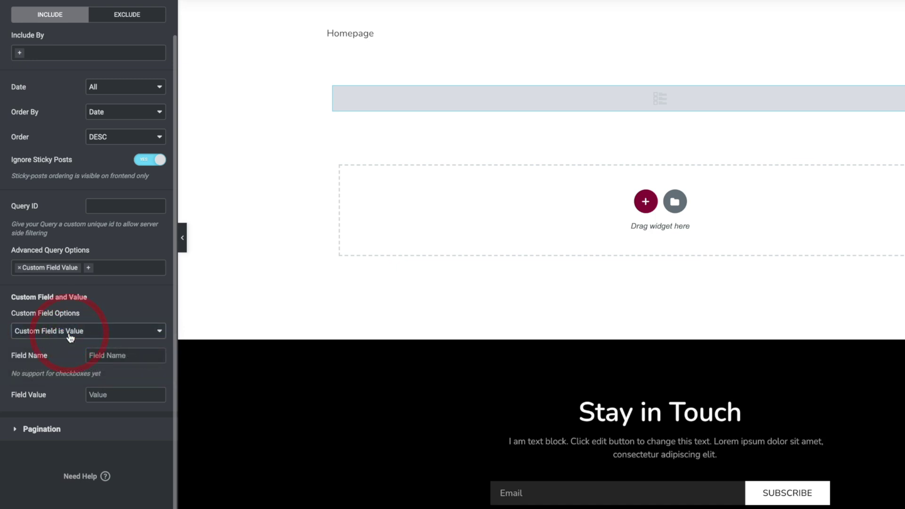
left_click(125, 353)
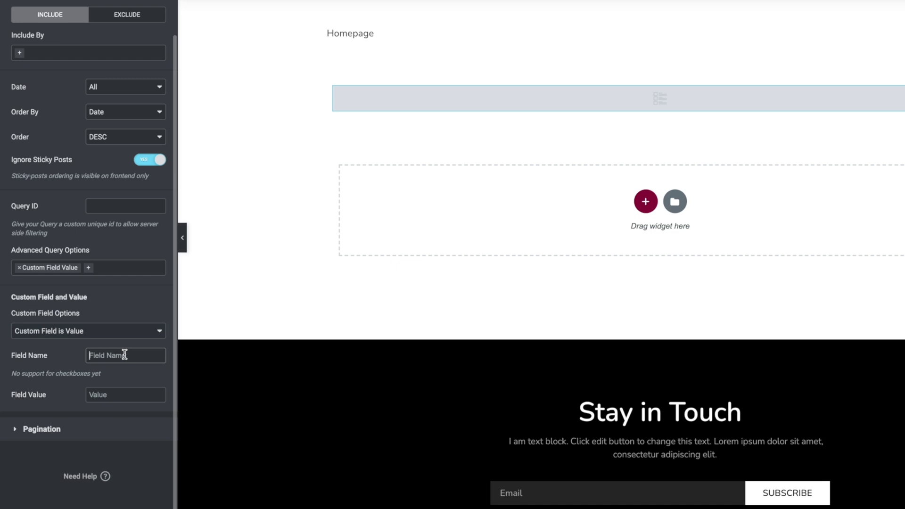
type("feature")
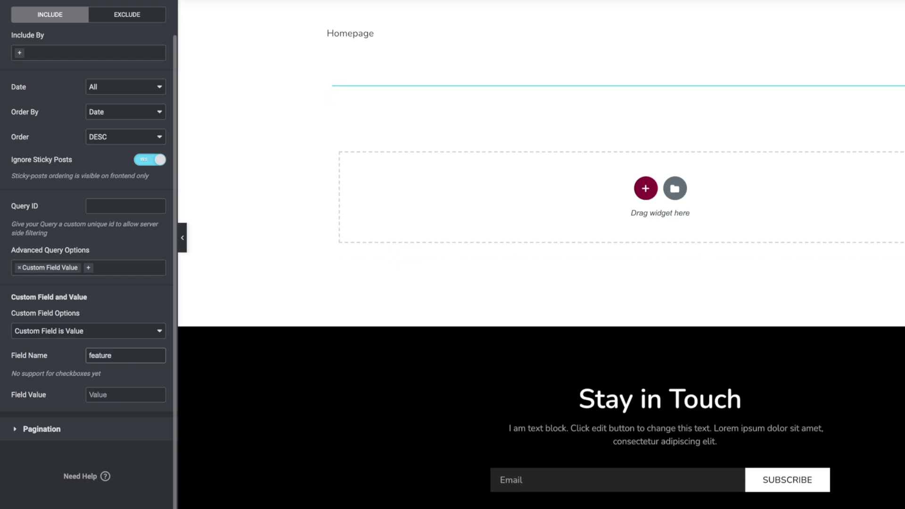
left_click(114, 394)
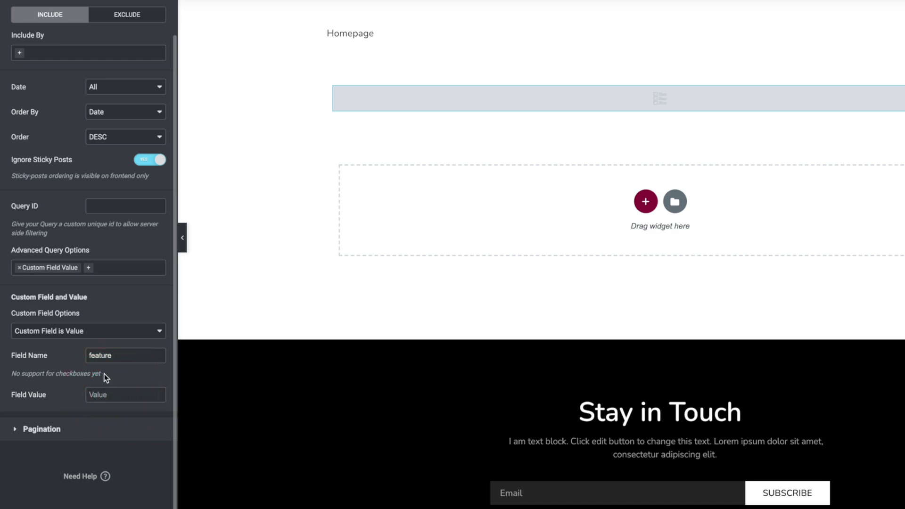
left_click_drag(102, 374, 11, 378)
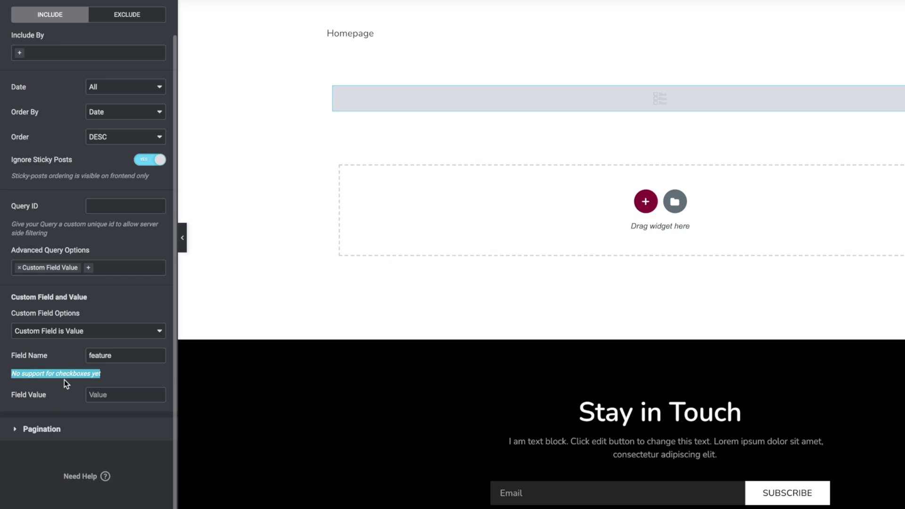
left_click(104, 392)
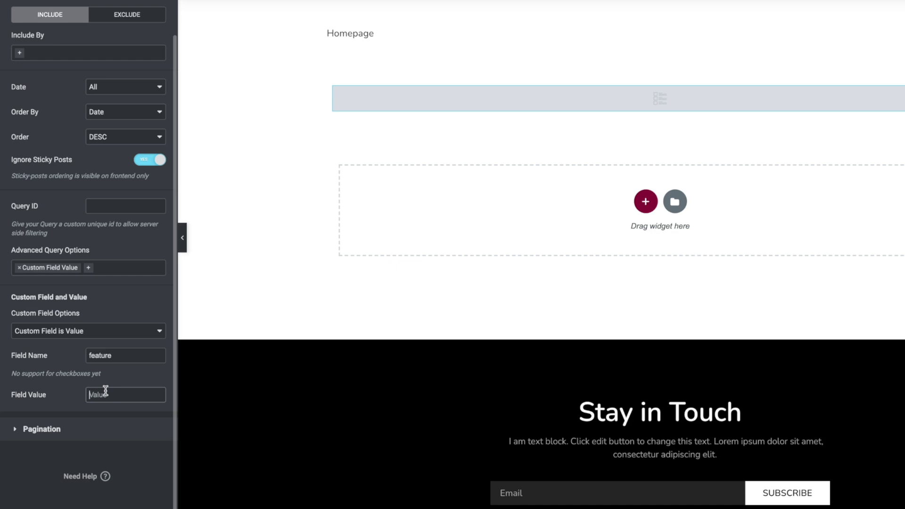
type("1")
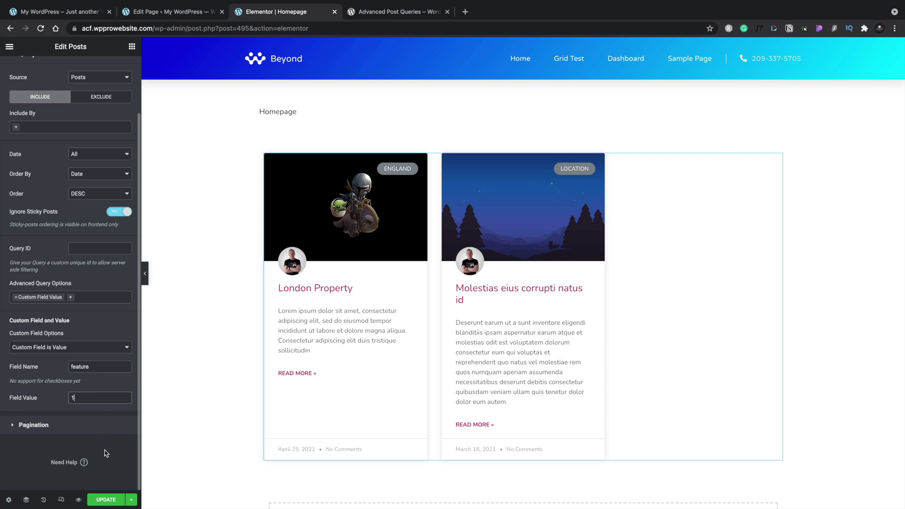
left_click(105, 500)
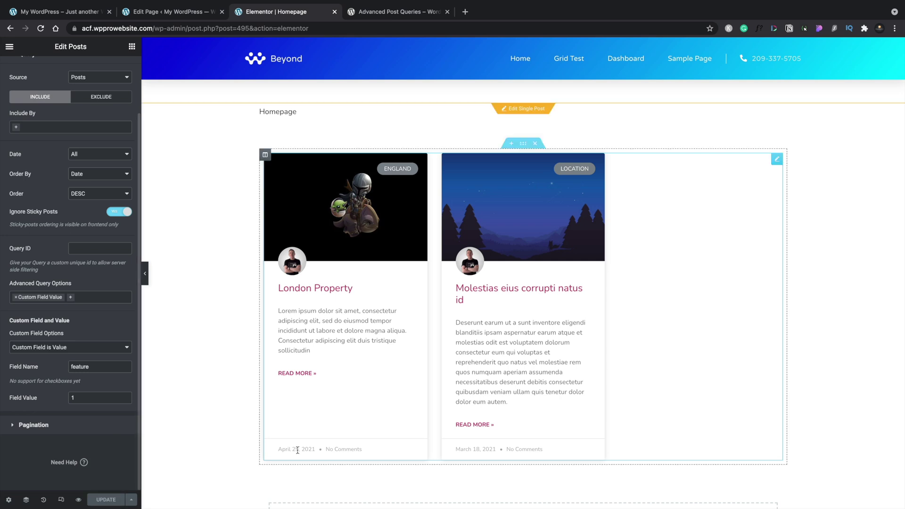
Add a new single-column section below the filtered posts grid
scroll(297, 450, "down", 3)
scroll(297, 450, "down", 2)
left_click(512, 388)
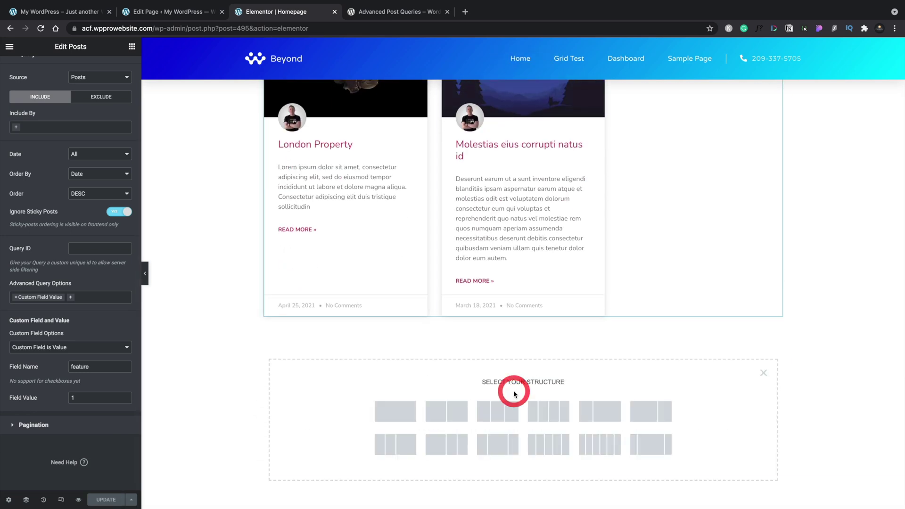
left_click(405, 411)
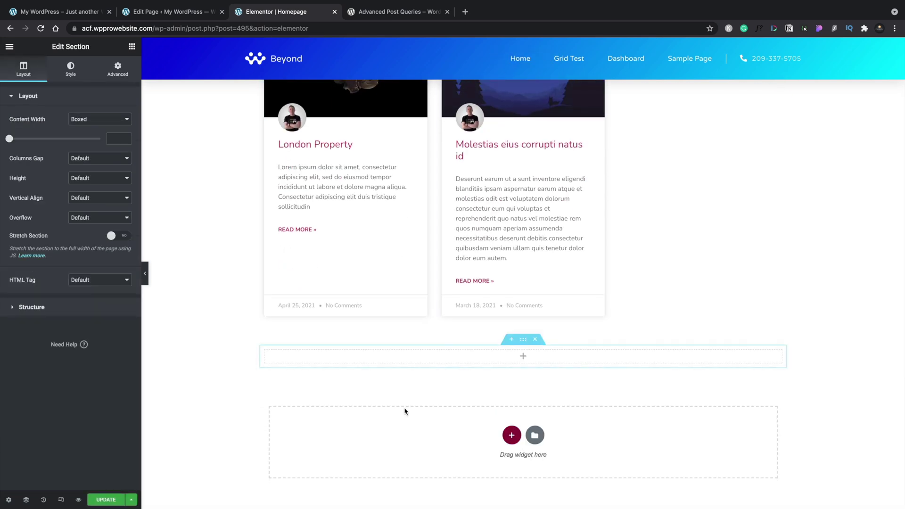
Drop a Posts widget into the new section and set its skin to Cards
left_click(132, 46)
left_click(80, 82)
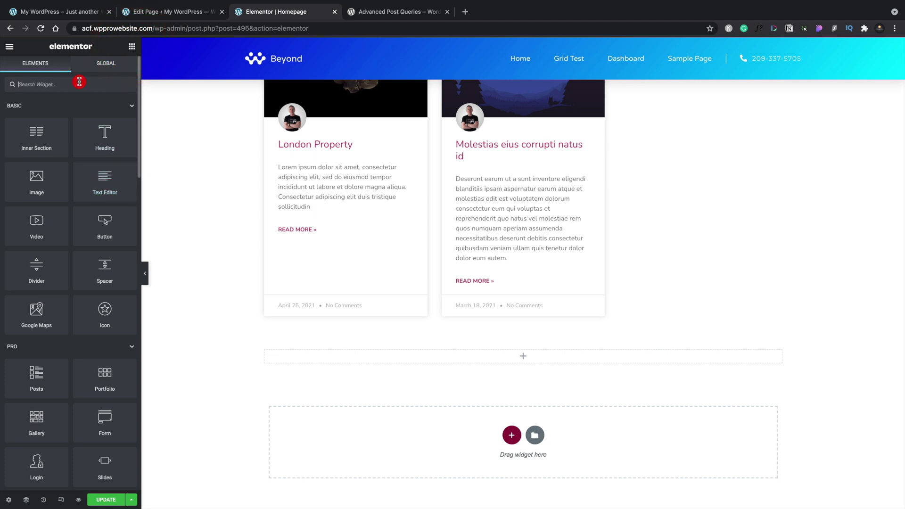
type("post")
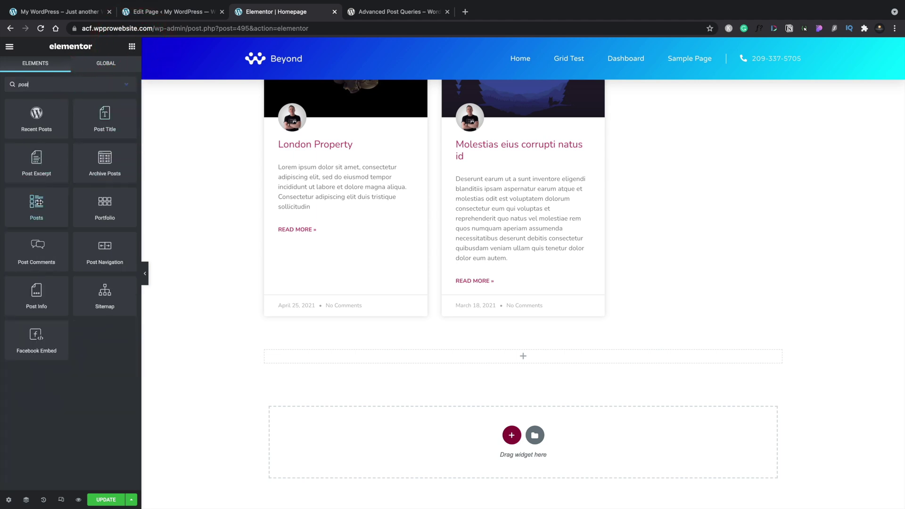
left_click_drag(40, 201, 390, 358)
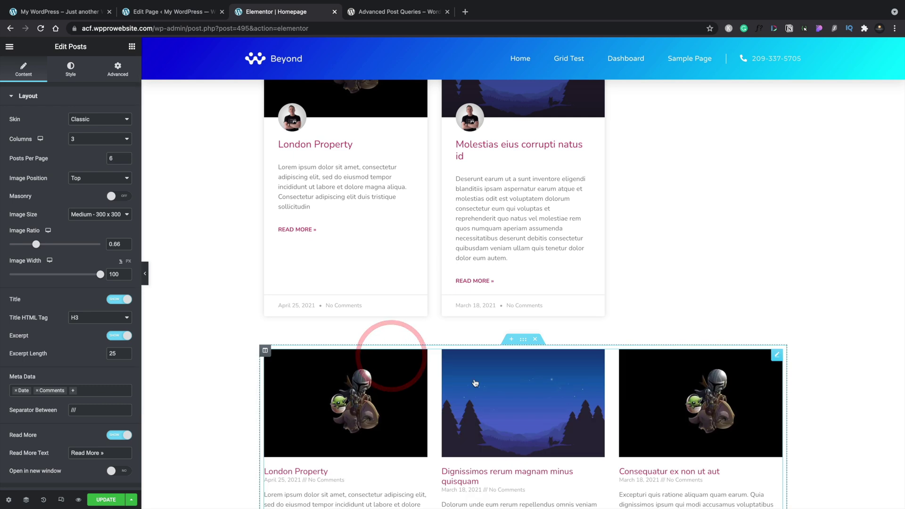
scroll(444, 426, "down", 9)
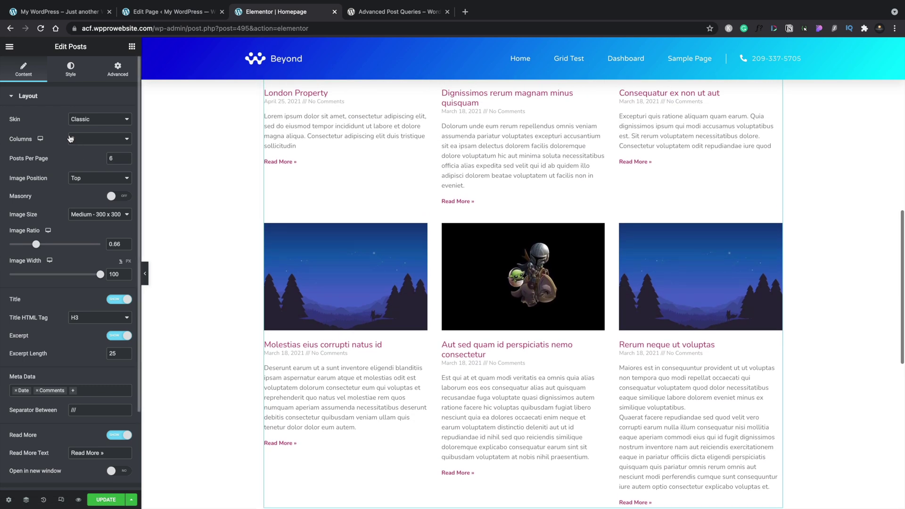
left_click(71, 124)
left_click(77, 128)
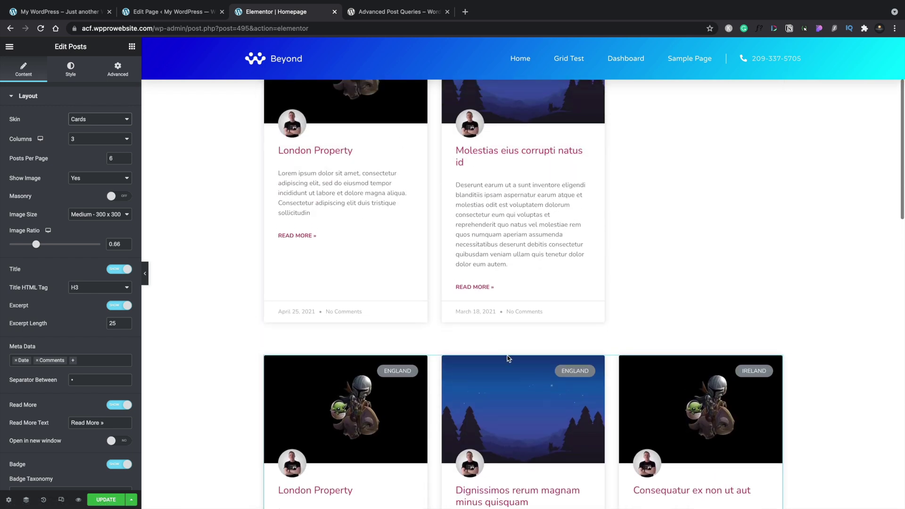
left_click(26, 500)
Move the featured grid's section higher in the page via the Navigator
left_click(799, 152)
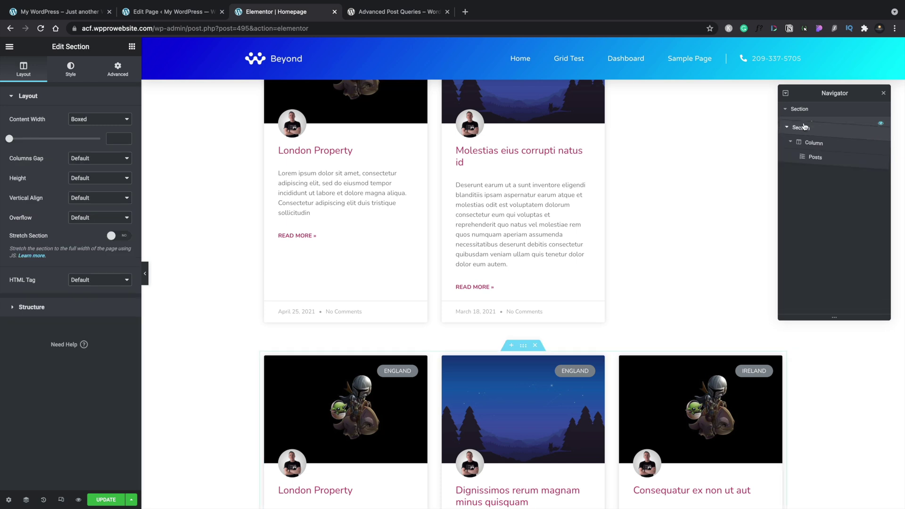
left_click_drag(800, 151, 802, 105)
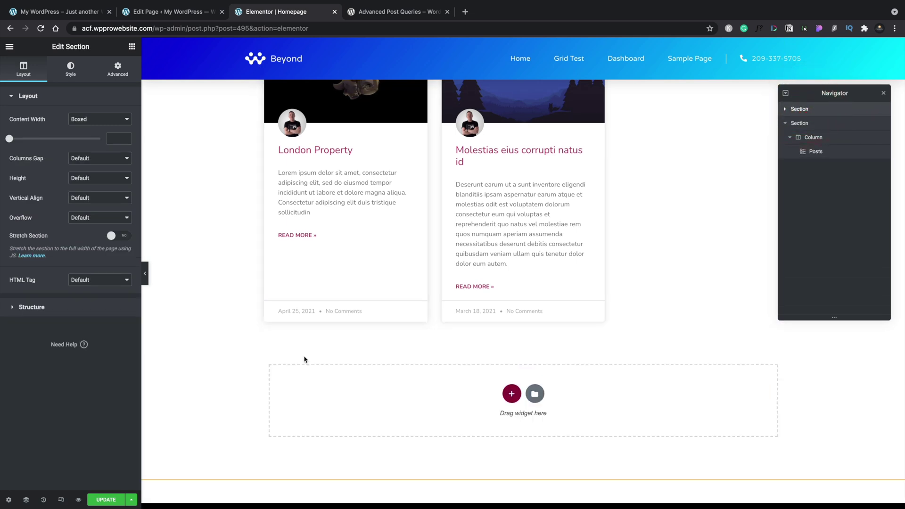
left_click(118, 69)
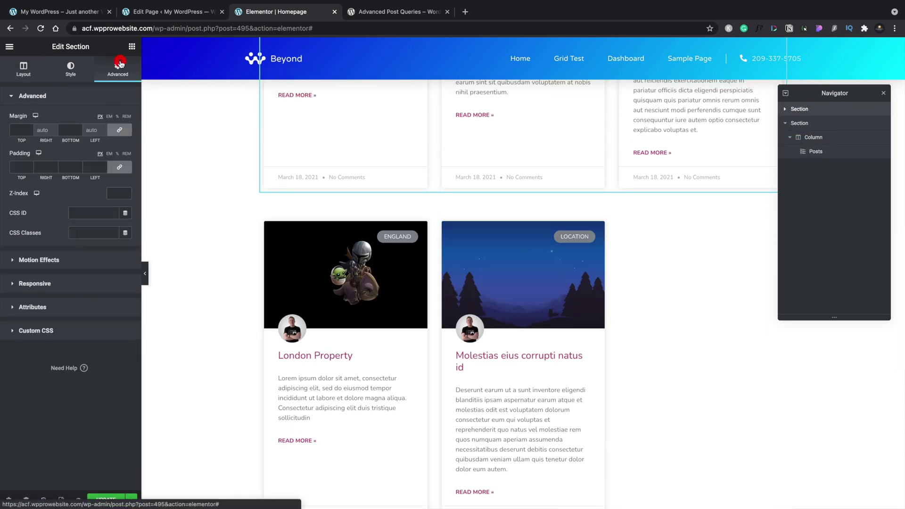
Add a Heading reading 'Featured posts' above the featured grid and save the page
left_click(131, 46)
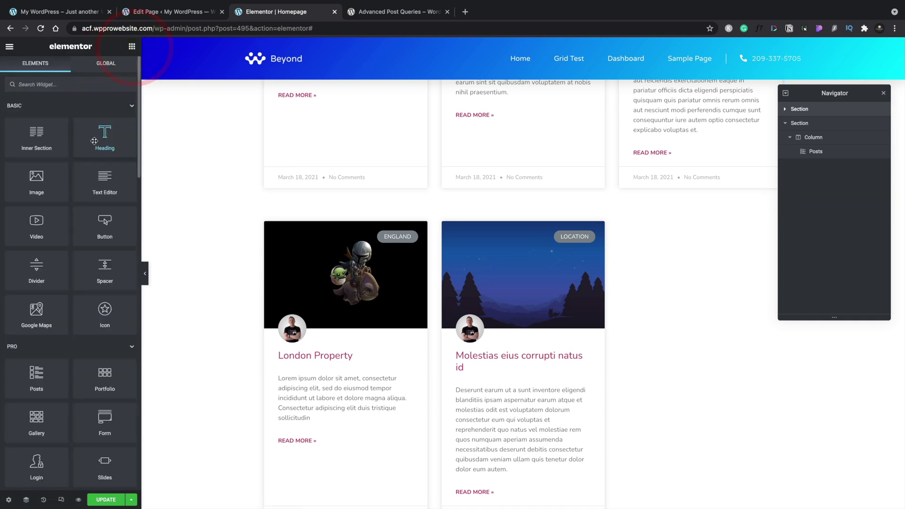
left_click_drag(105, 137, 305, 222)
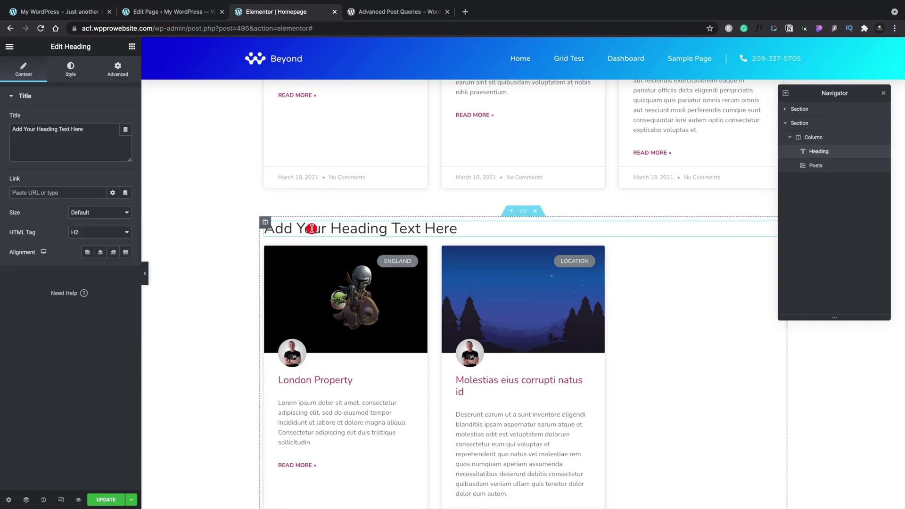
triple_click(88, 130)
type("Featured")
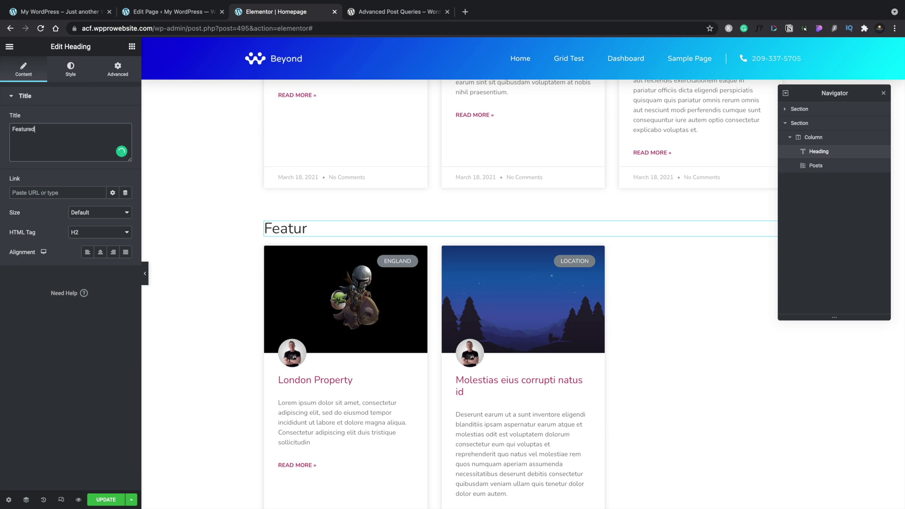
type(" posts")
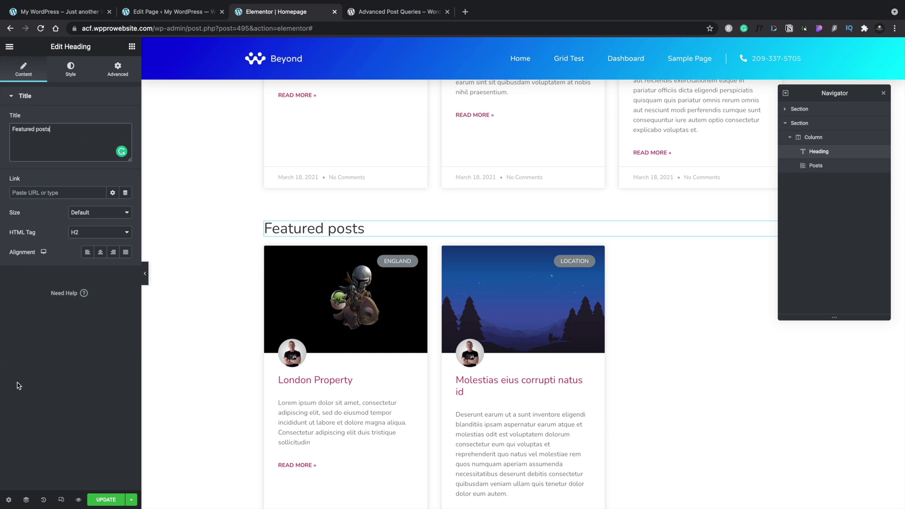
left_click(108, 497)
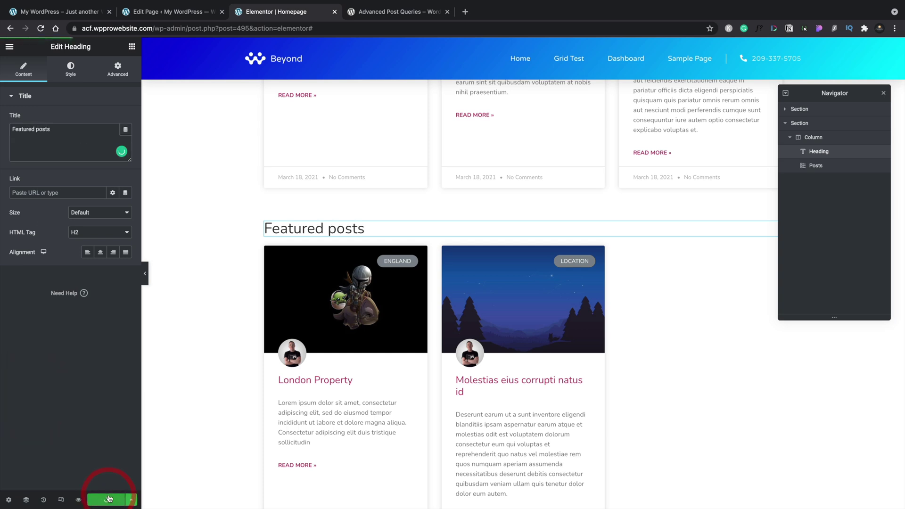